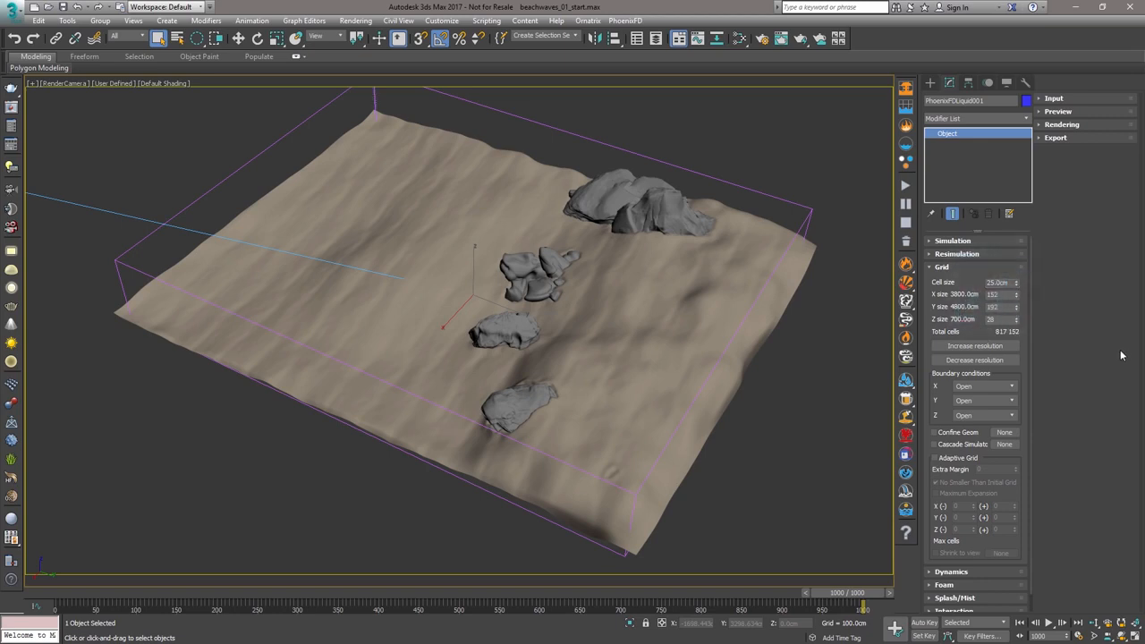
# Enable the liquid simulator's initial fill-up with a value of 35 and start the simulation.
pyautogui.click(931, 268)
pyautogui.click(930, 280)
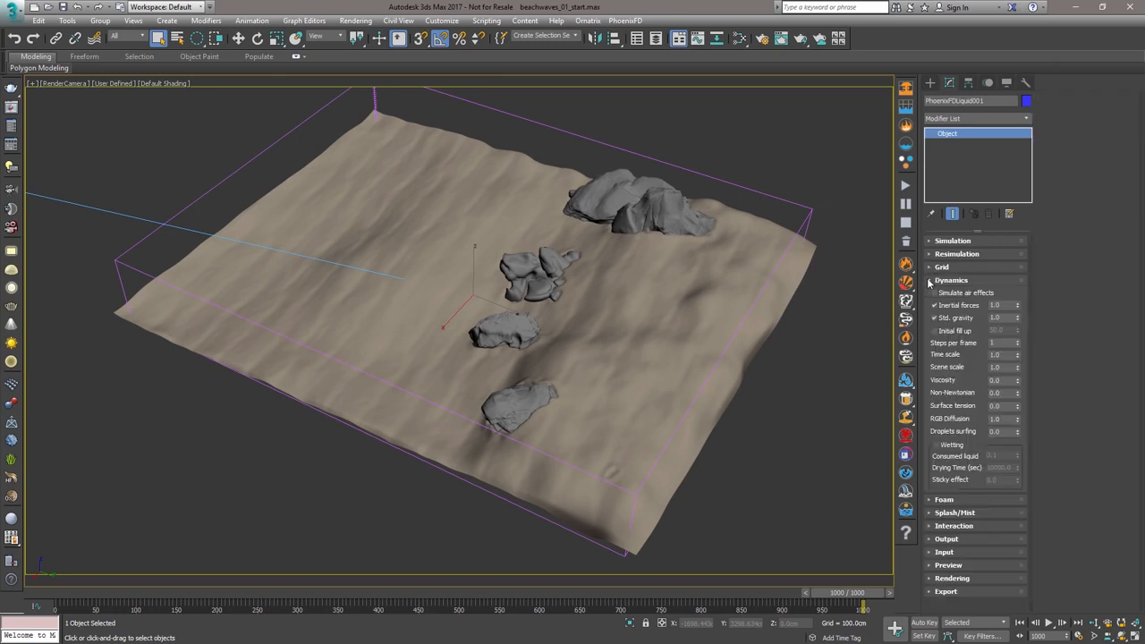
pyautogui.click(935, 331)
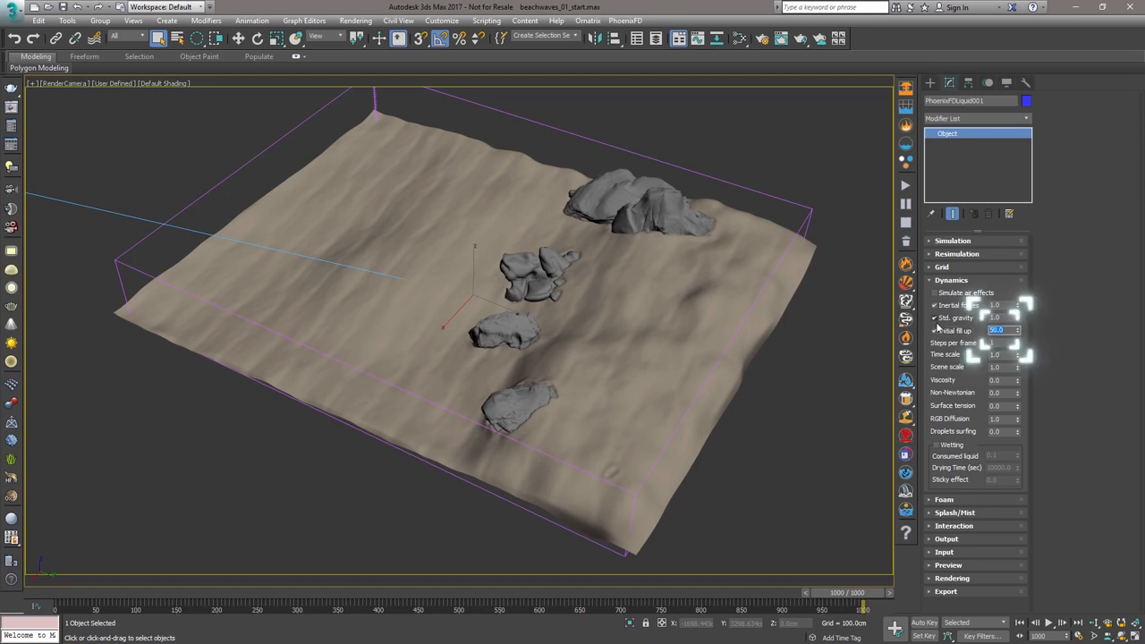
pyautogui.write('35')
pyautogui.press('Return')
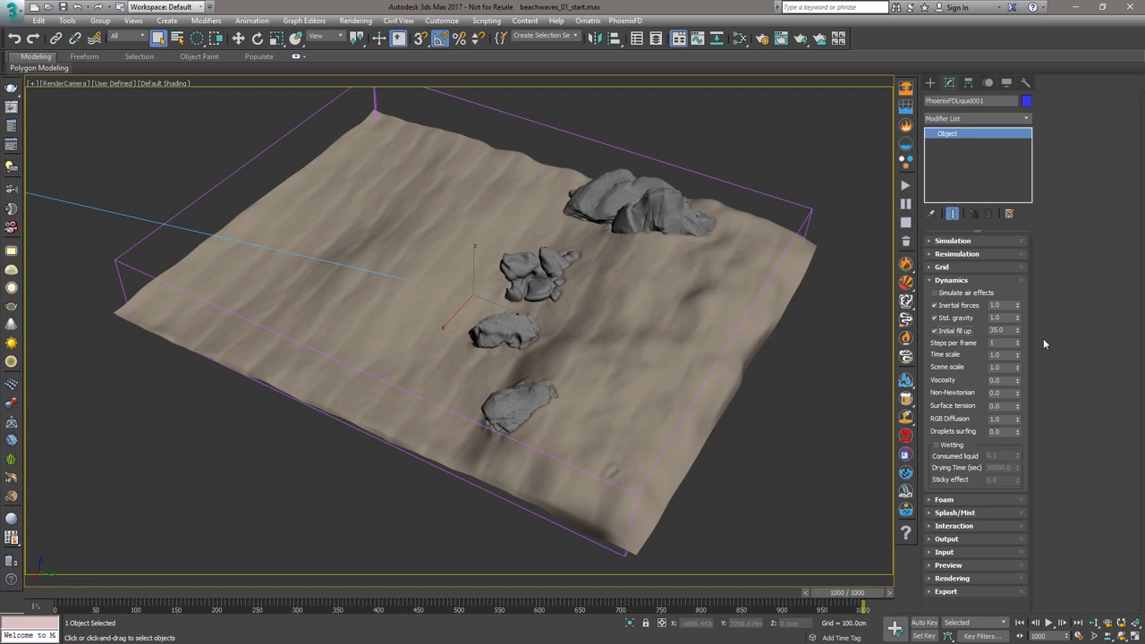
pyautogui.click(904, 185)
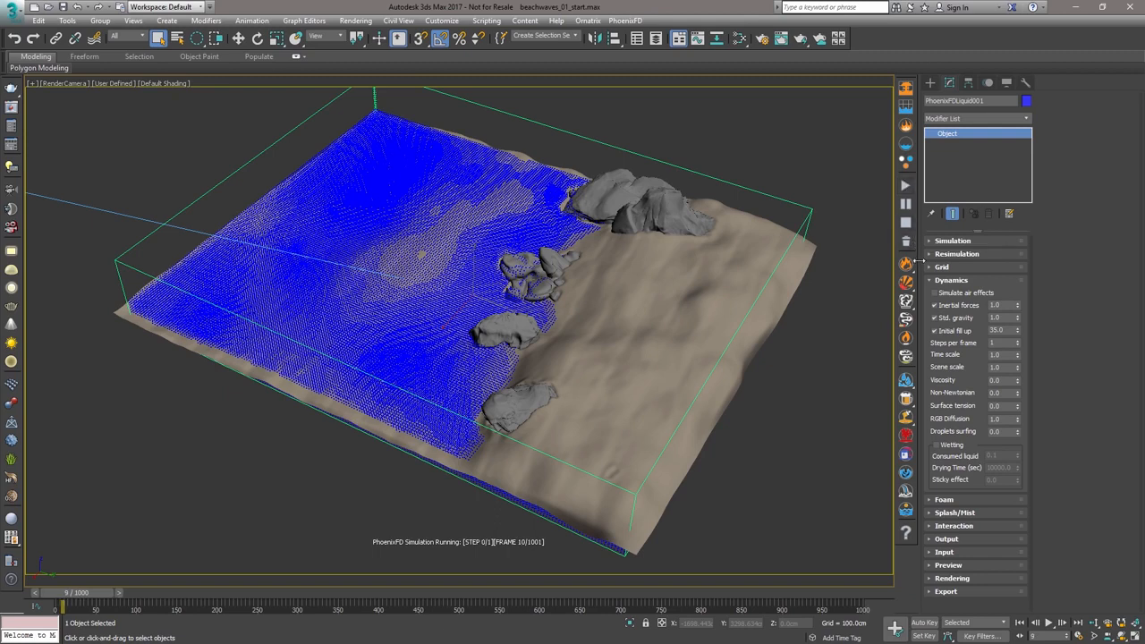
pyautogui.click(930, 281)
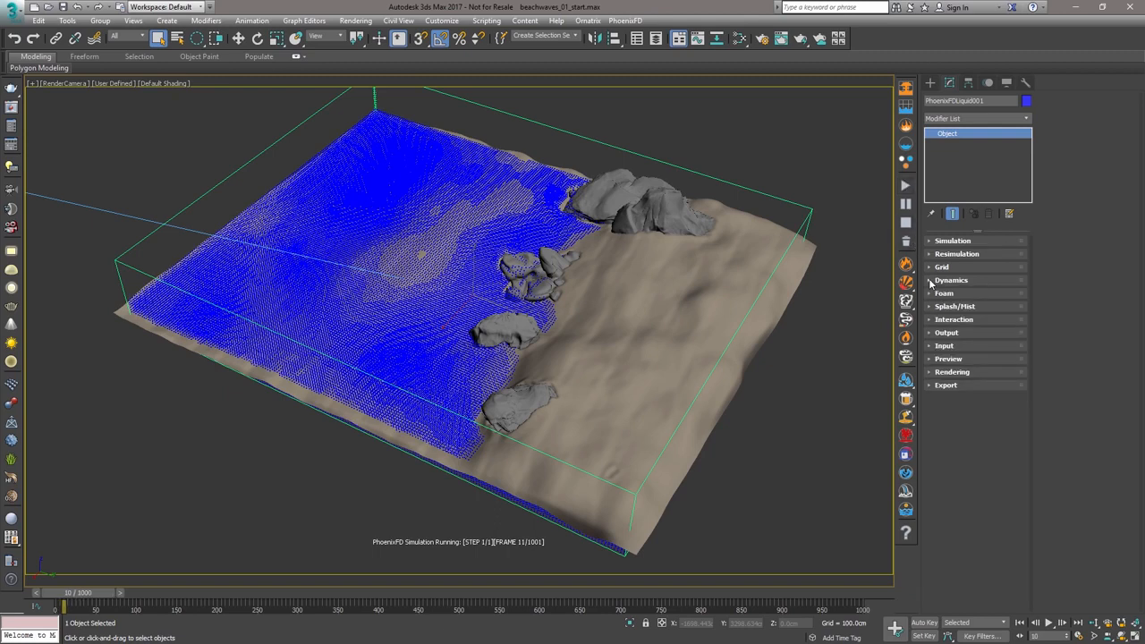
# Create a Phoenix FD WaveForce helper outside the simulation box, beside the beach terrain, and open its parameters for modification.
pyautogui.click(930, 84)
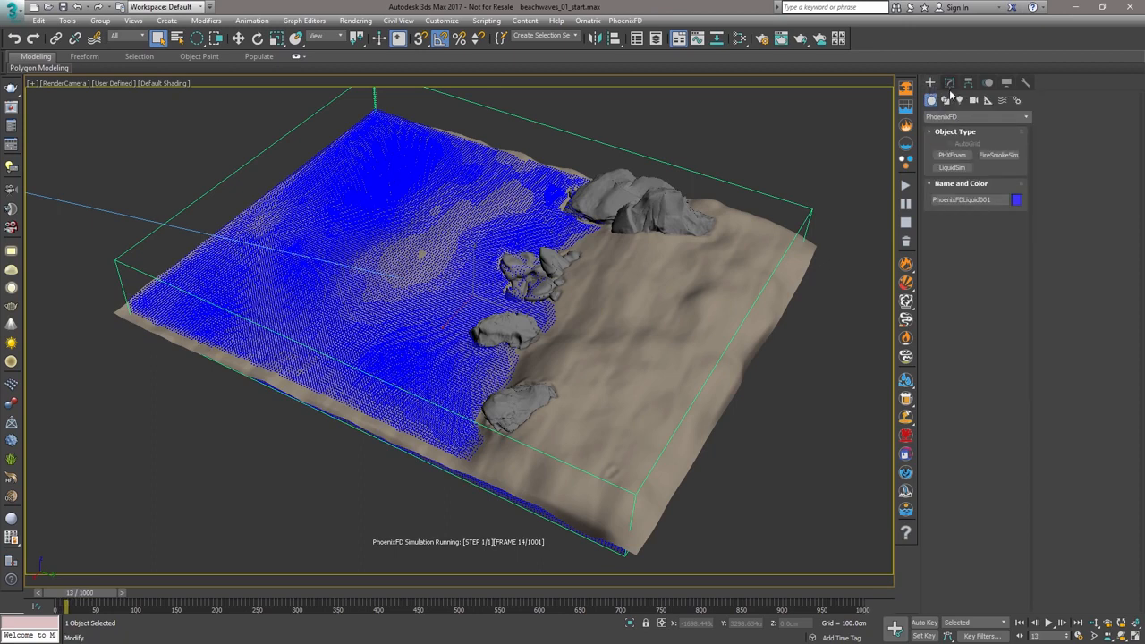
pyautogui.click(988, 99)
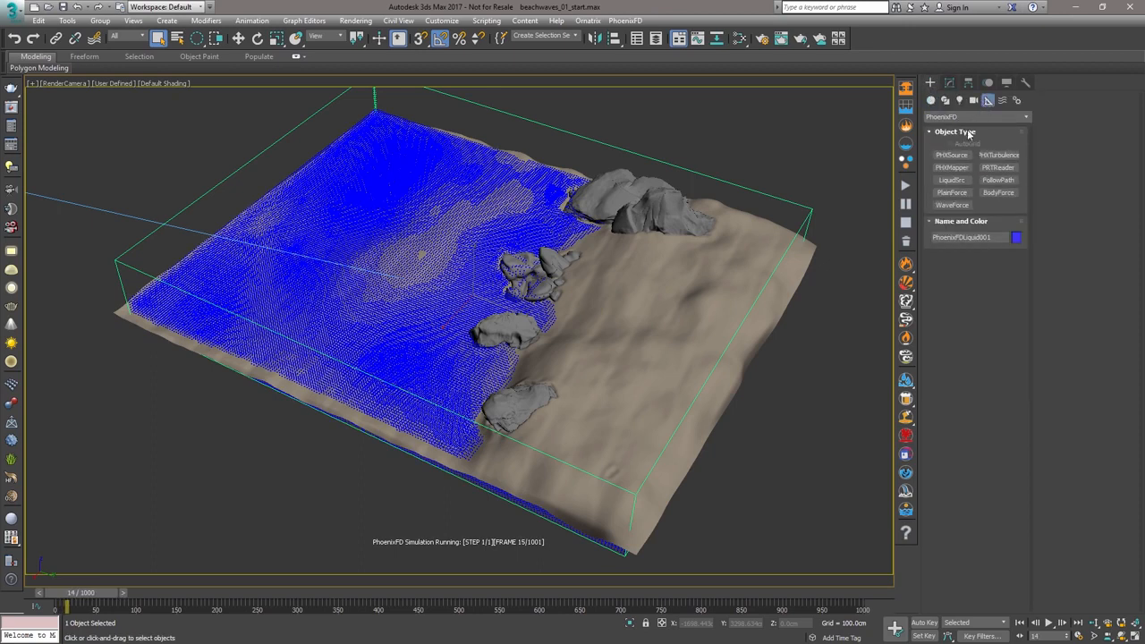
pyautogui.click(951, 205)
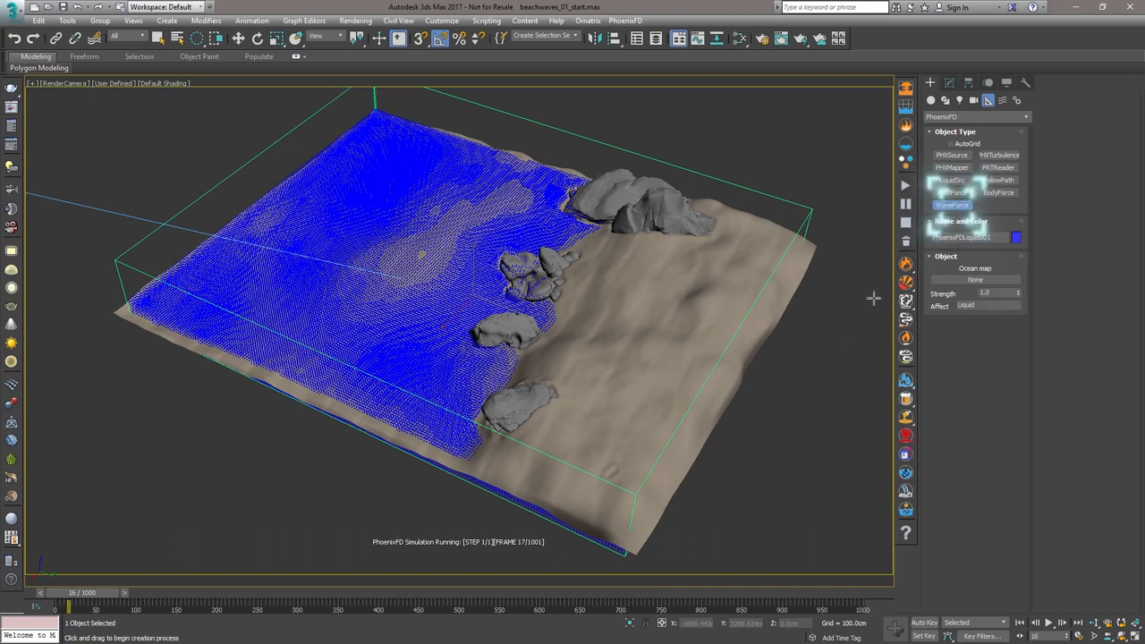
pyautogui.moveTo(792, 473); pyautogui.dragTo(823, 489)
pyautogui.rightClick(823, 488)
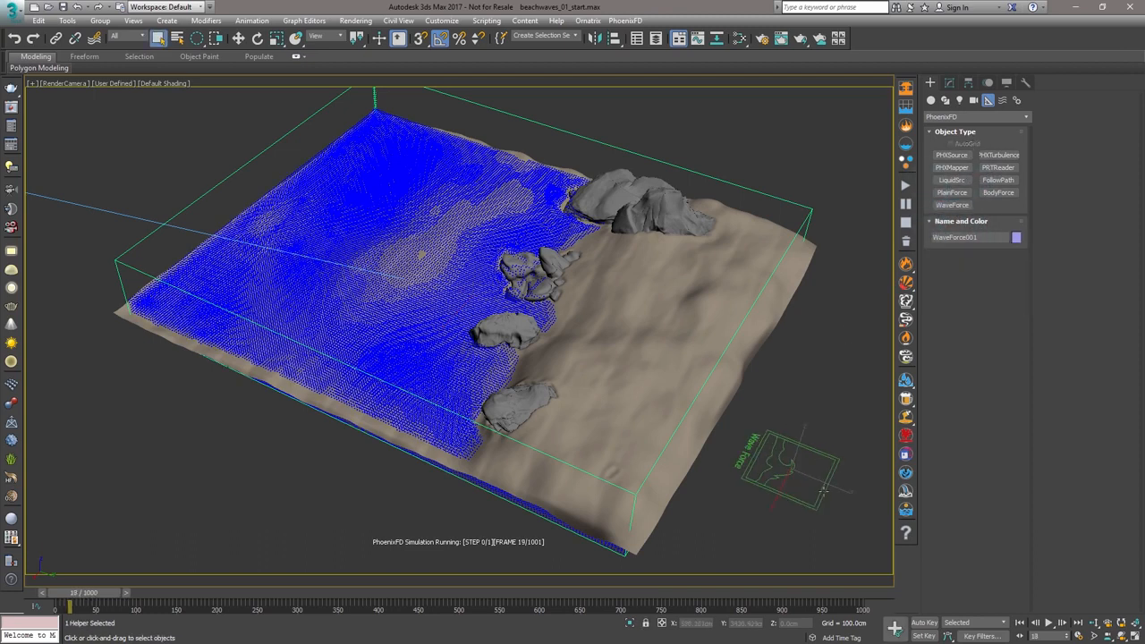
pyautogui.click(947, 82)
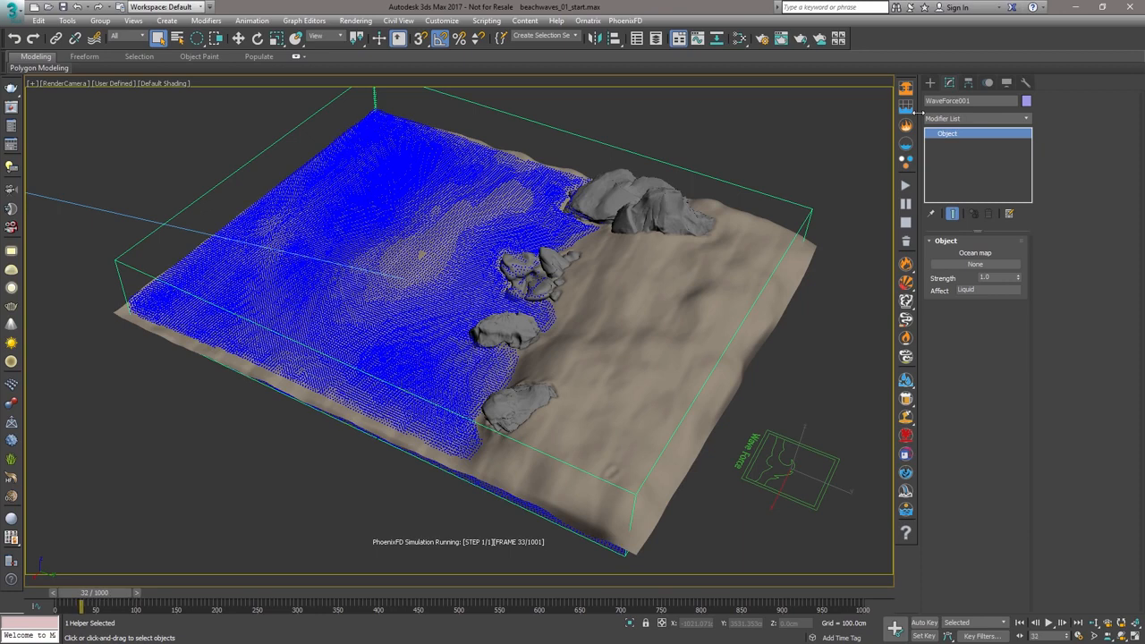
# Add a PhoenixFDOceanTex map in the Slate Material Editor and open its parameters.
pyautogui.click(740, 40)
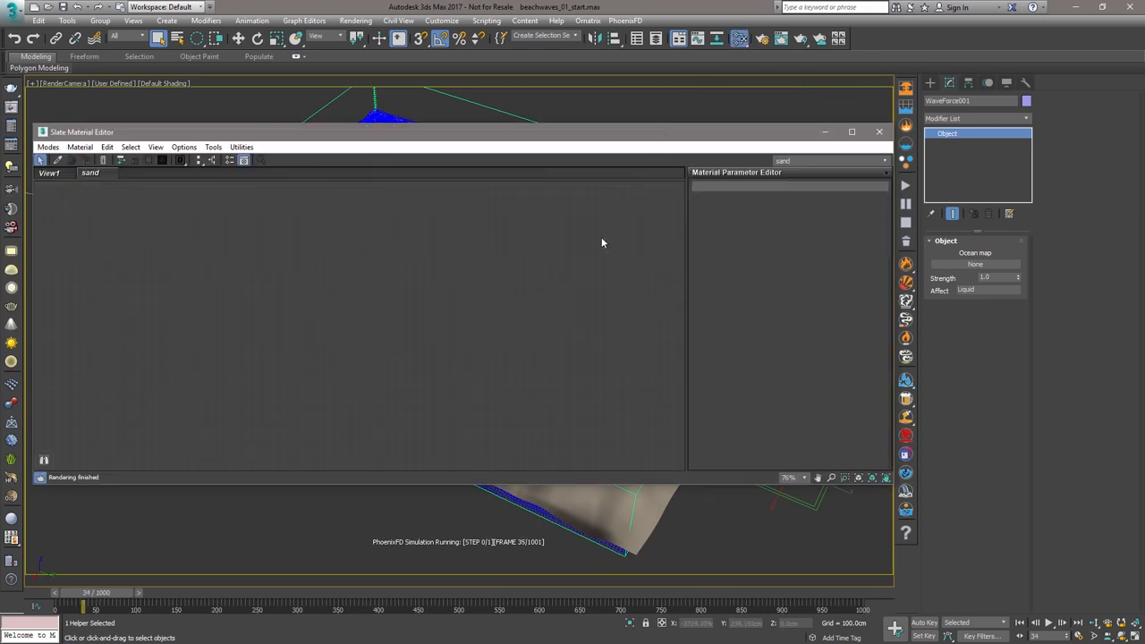
pyautogui.rightClick(570, 287)
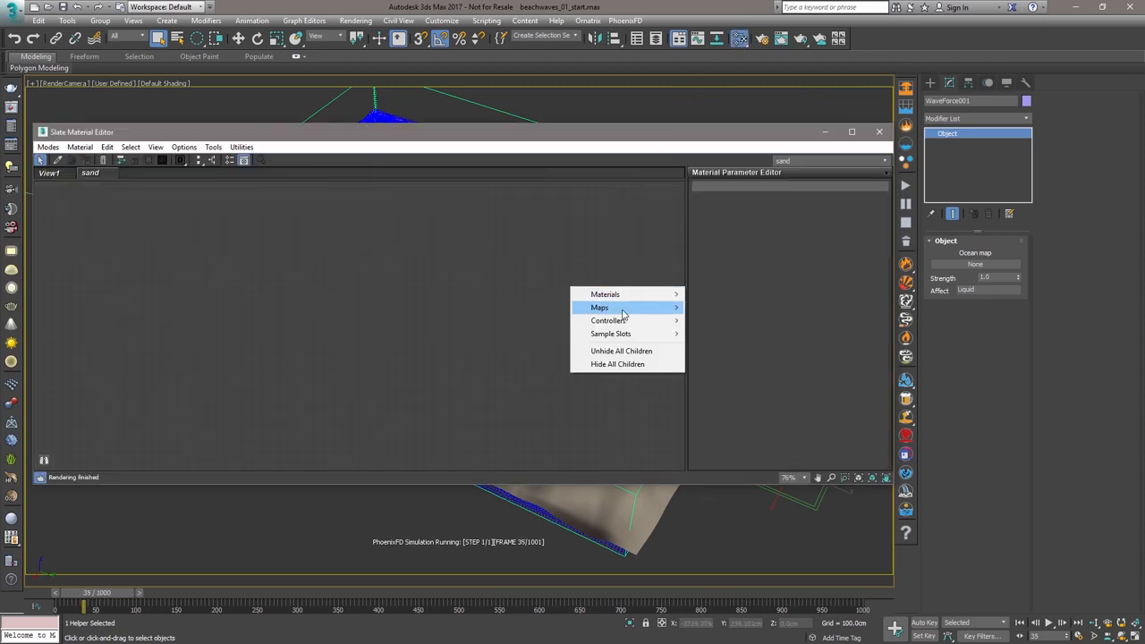
pyautogui.moveTo(625, 313)
pyautogui.moveTo(734, 360)
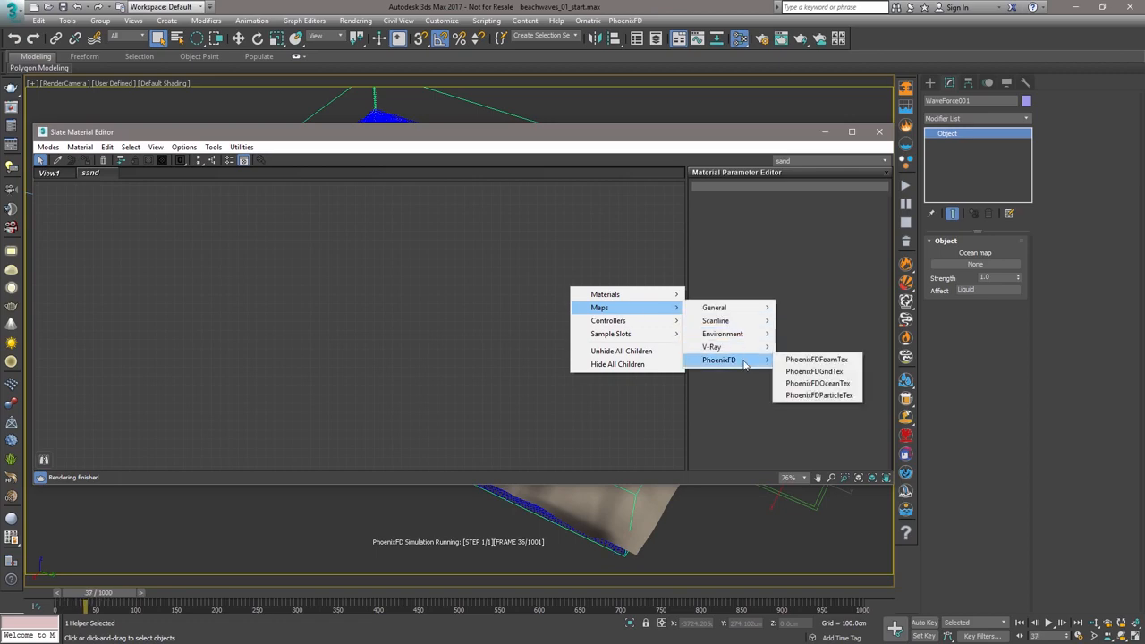
pyautogui.click(837, 384)
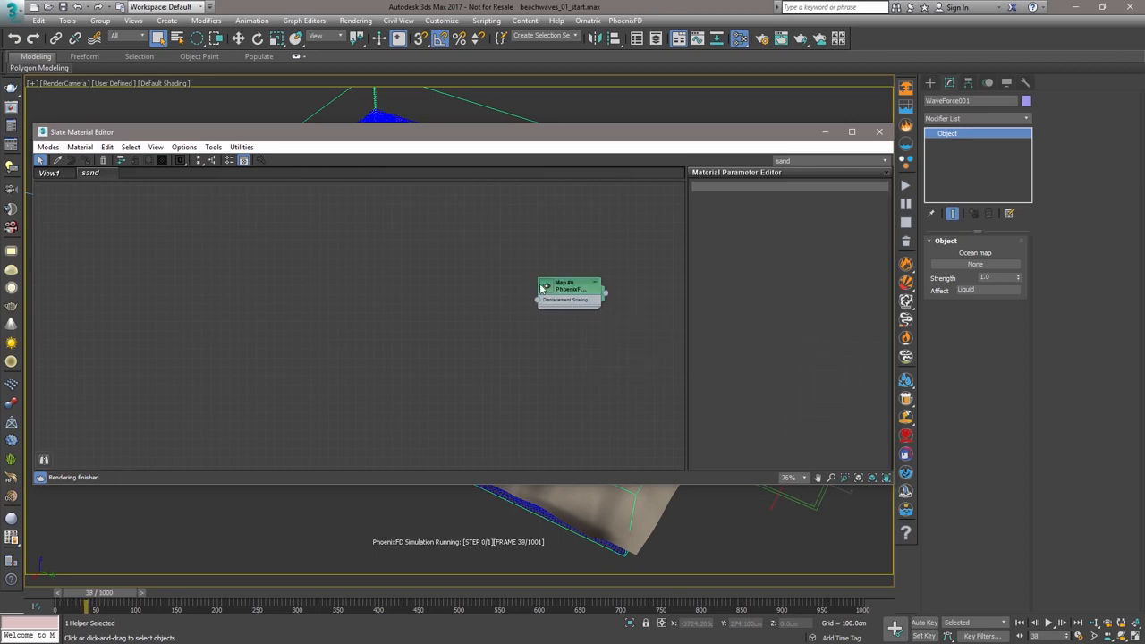
pyautogui.scroll(5, 573, 286)
pyautogui.doubleClick(548, 229)
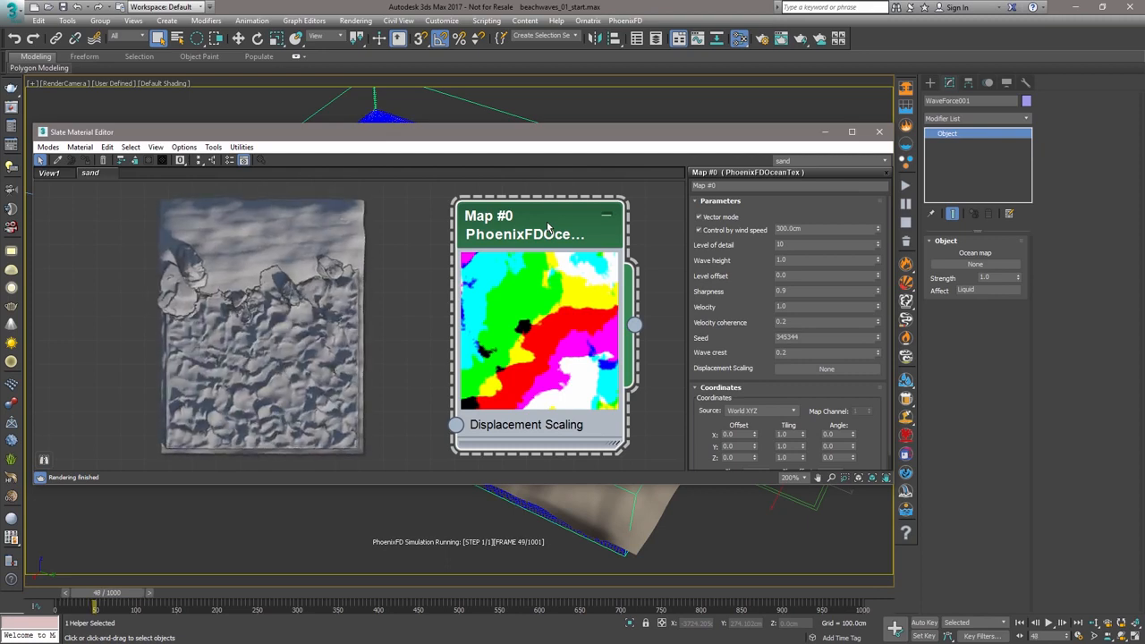
# Set the ocean texture's velocity coherence to 1 and its wave crest to 1.
pyautogui.click(798, 322)
pyautogui.write('1')
pyautogui.press('Return')
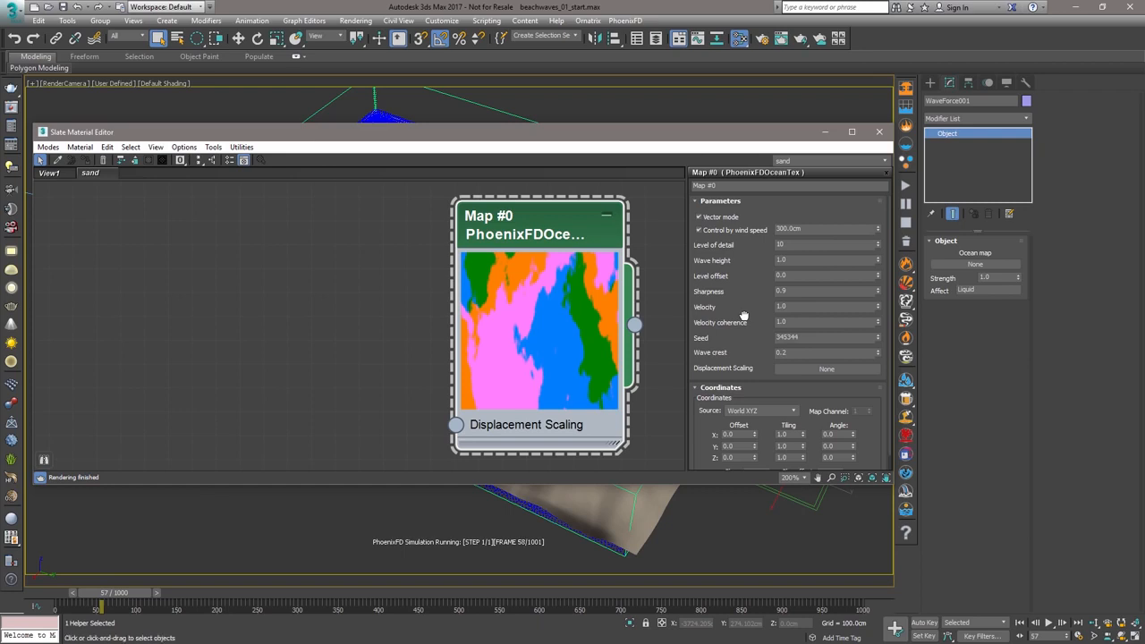
pyautogui.moveTo(799, 354); pyautogui.dragTo(694, 351)
pyautogui.write('1')
pyautogui.press('Return')
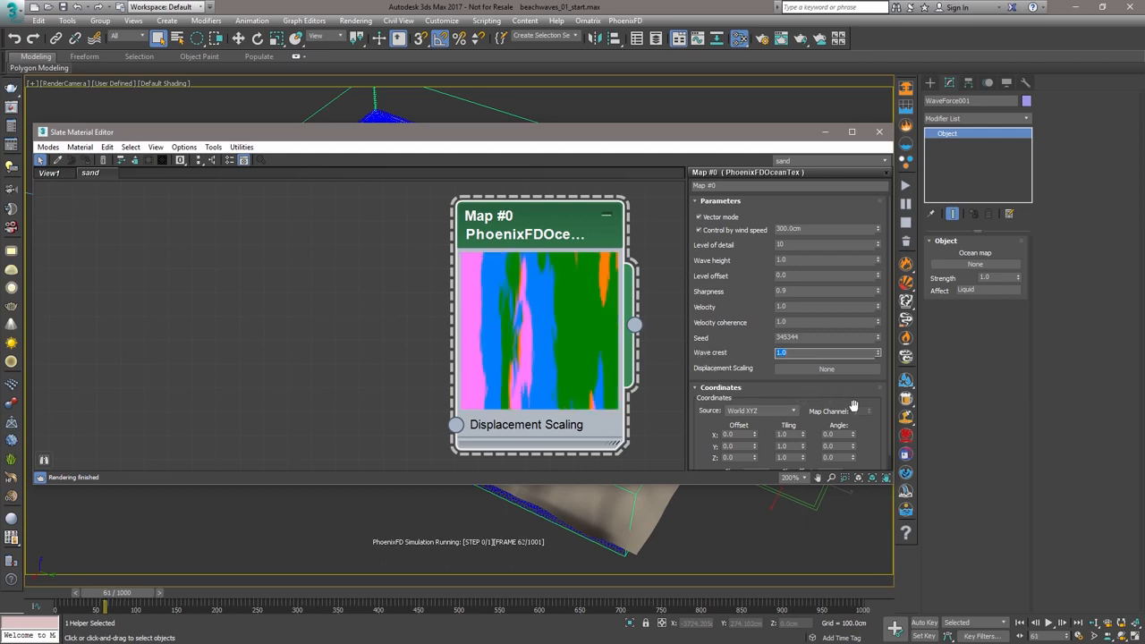
# Rotate the ocean texture 90 degrees about Z and set its wind speed control to 600 cm.
pyautogui.moveTo(877, 429); pyautogui.dragTo(876, 431)
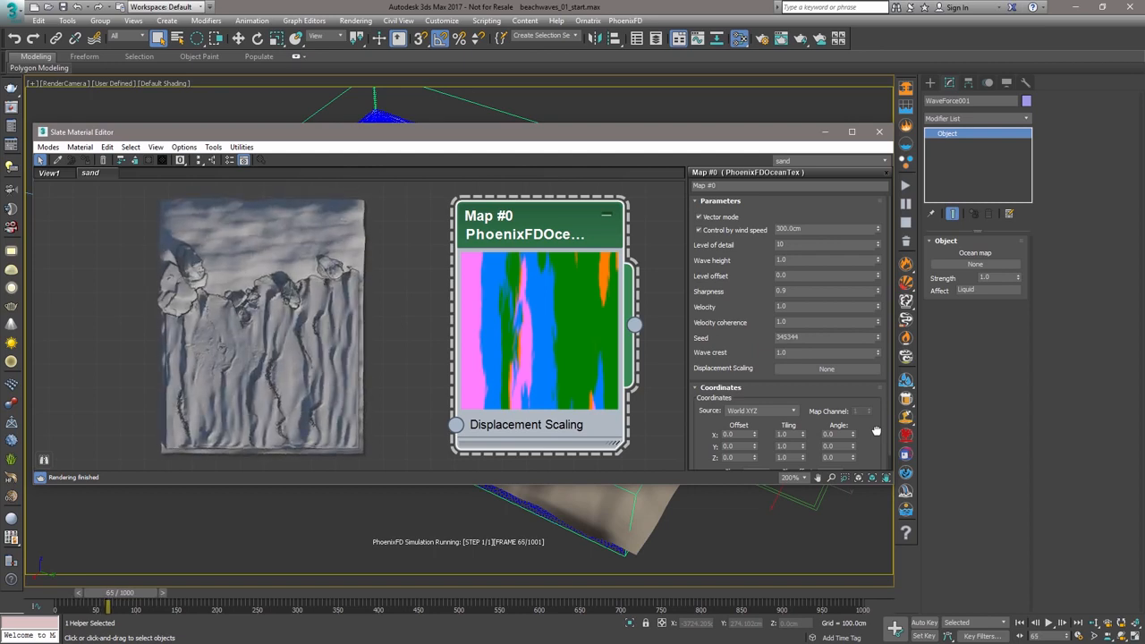
pyautogui.click(832, 457)
pyautogui.write('90')
pyautogui.press('Return')
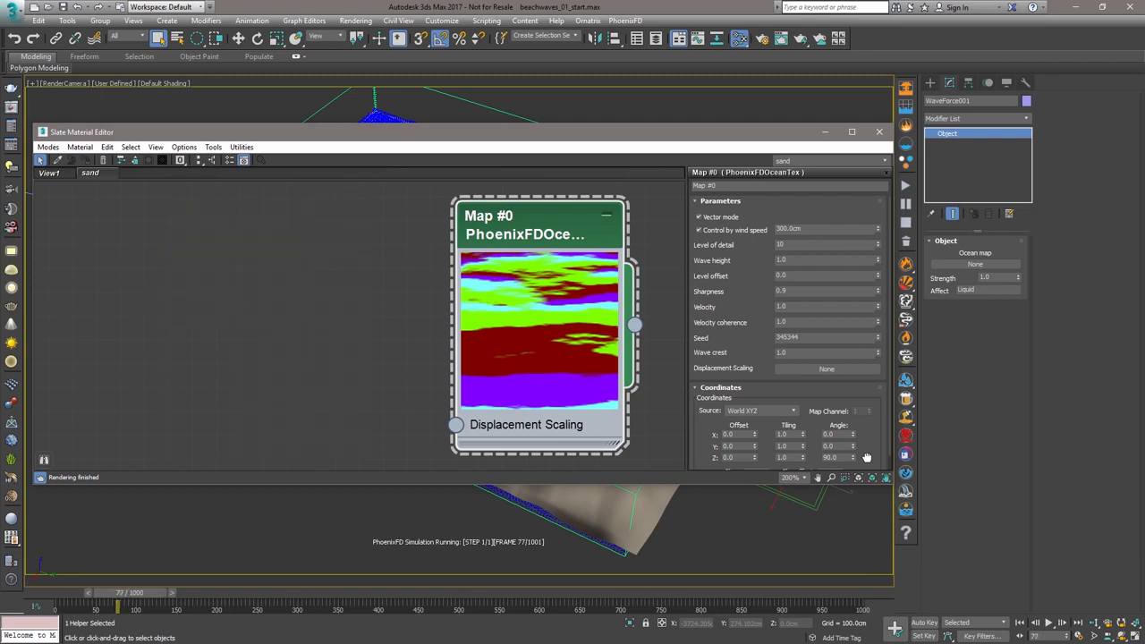
pyautogui.click(794, 228)
pyautogui.write('600')
pyautogui.click(779, 217)
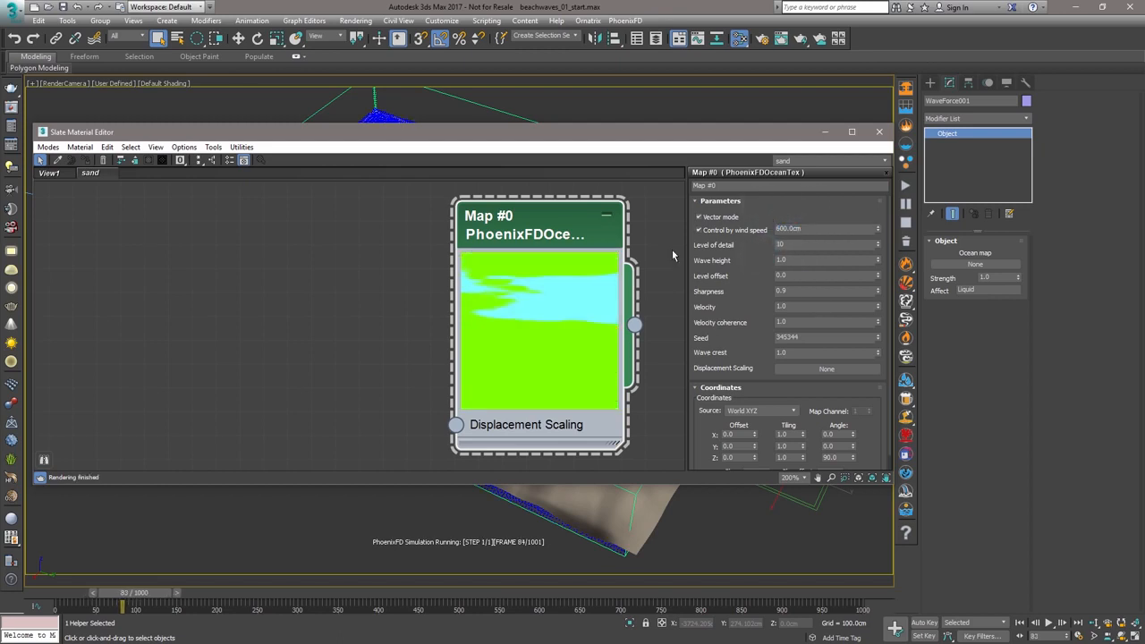
# Assign the ocean texture as an instance to the wave force's ocean map and set the force's strength to 5.
pyautogui.moveTo(634, 325); pyautogui.dragTo(976, 266)
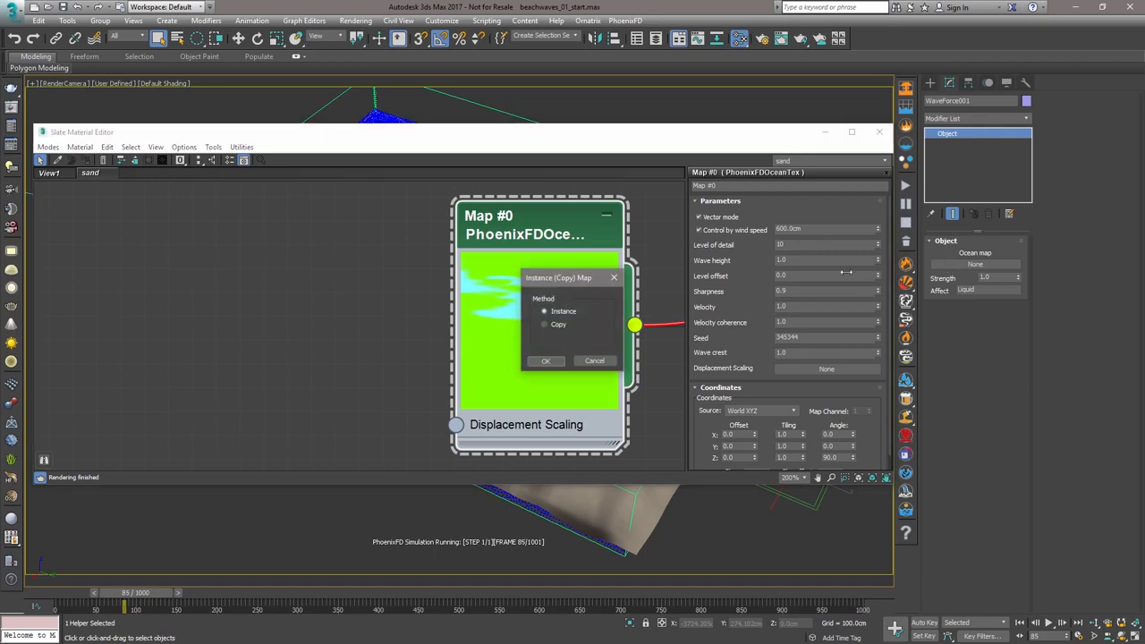
pyautogui.click(546, 361)
pyautogui.click(878, 131)
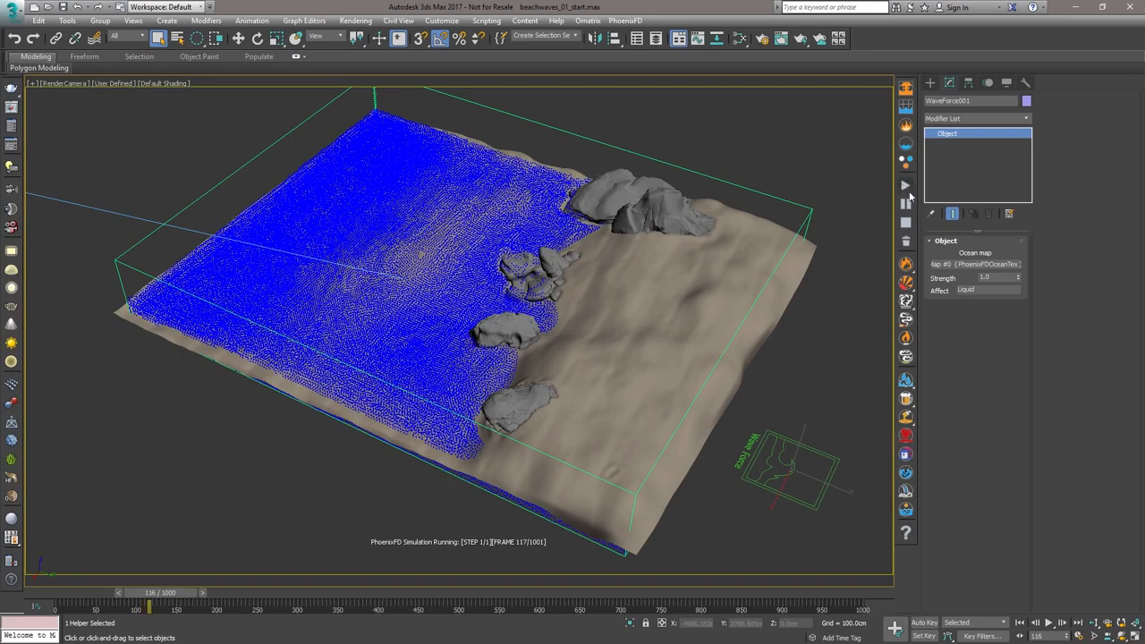
pyautogui.moveTo(1000, 278); pyautogui.dragTo(971, 278)
pyautogui.write('5')
pyautogui.press('Return')
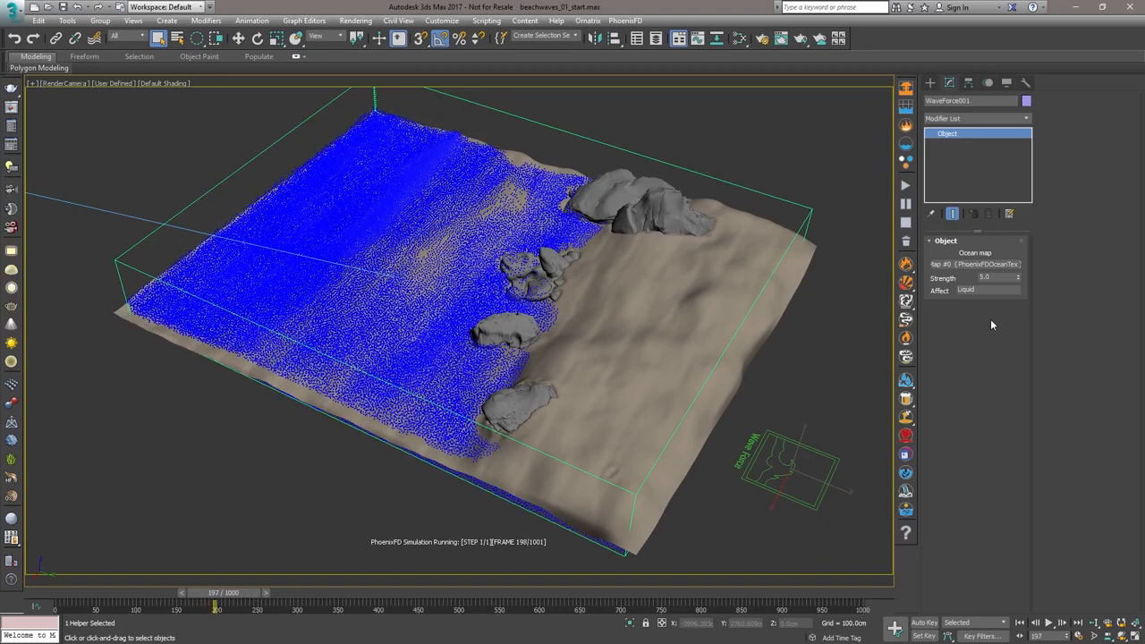
# Enable Splash/Mist on the liquid simulator and create the accompanying PHXFoam shader.
pyautogui.click(803, 207)
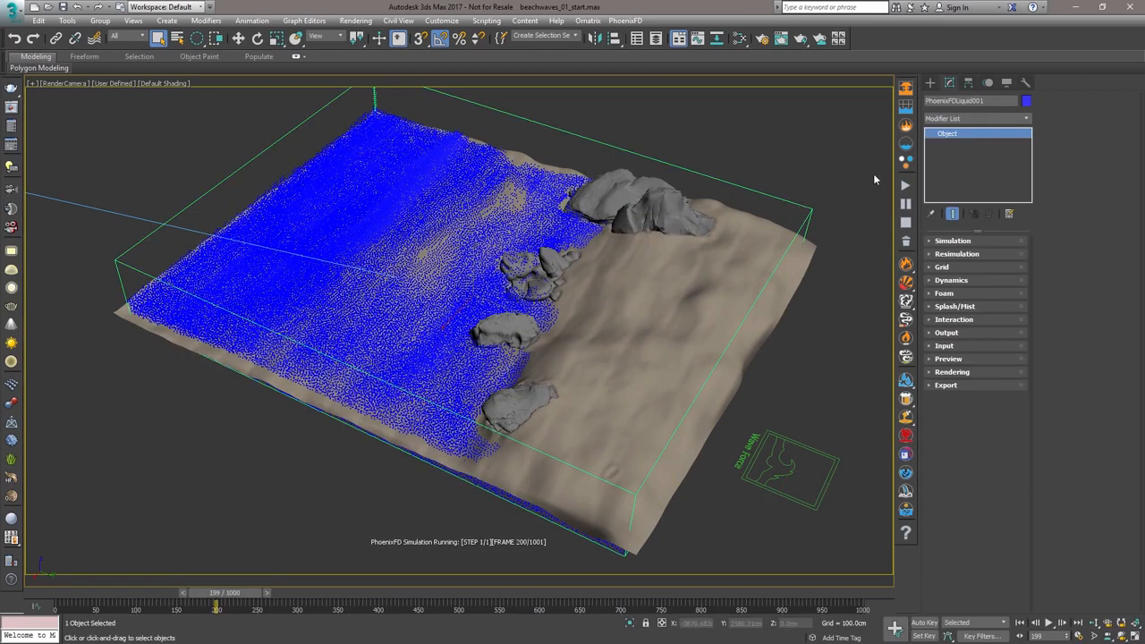
pyautogui.click(935, 307)
pyautogui.click(937, 319)
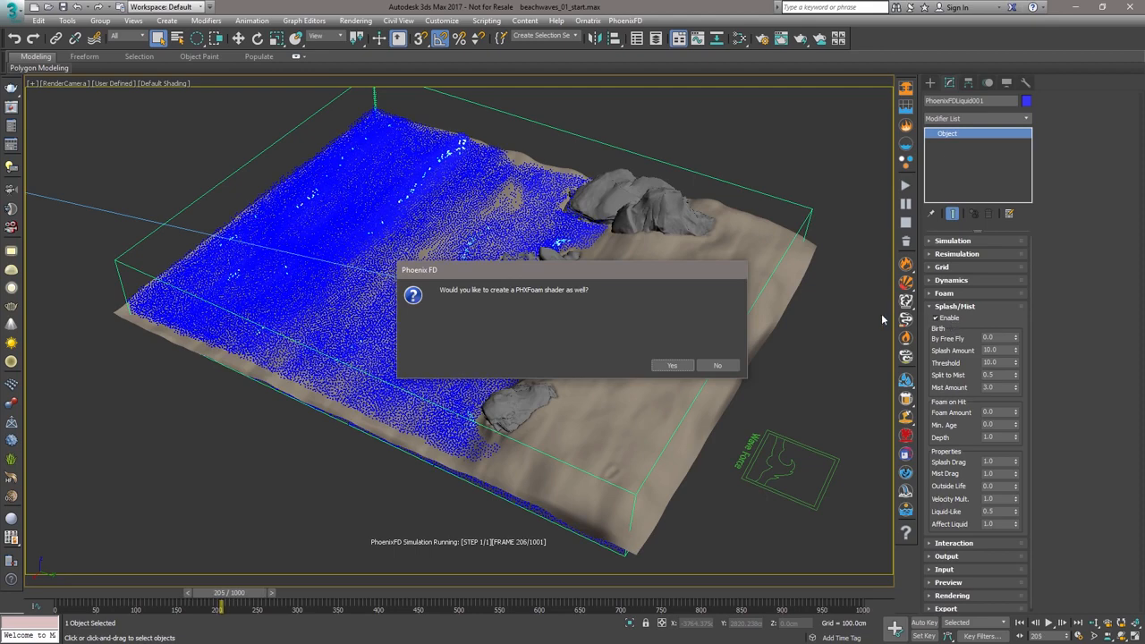
pyautogui.click(672, 365)
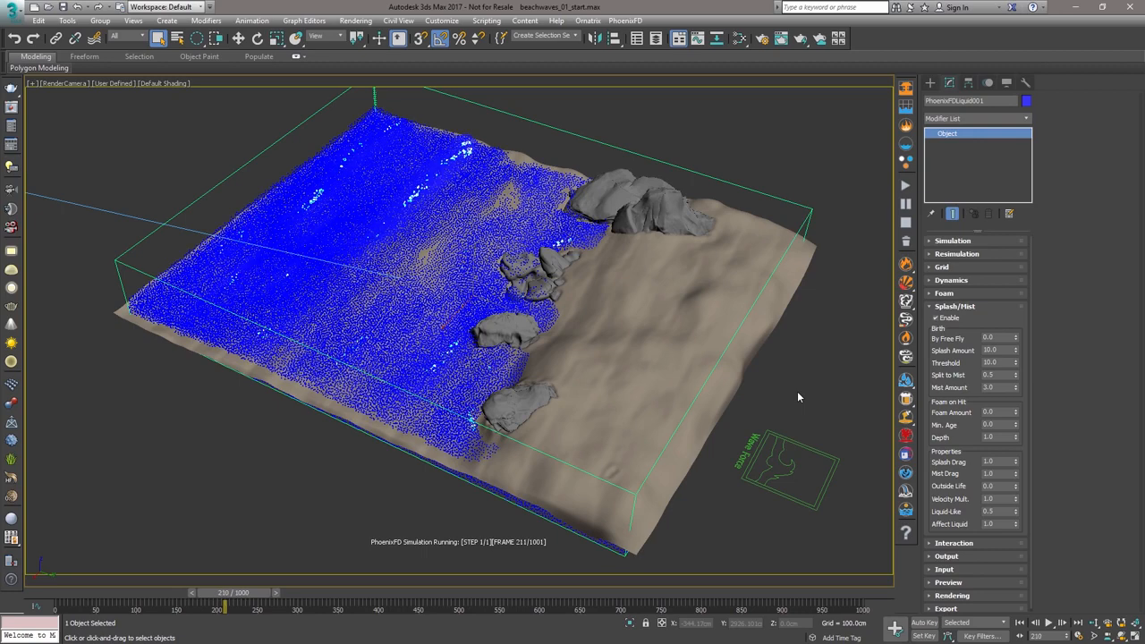
# Set the splash birth by free fly to 0.1 and the split to mist to 0.
pyautogui.moveTo(998, 337); pyautogui.dragTo(968, 338)
pyautogui.write('0.1')
pyautogui.press('Return')
pyautogui.click(1040, 344)
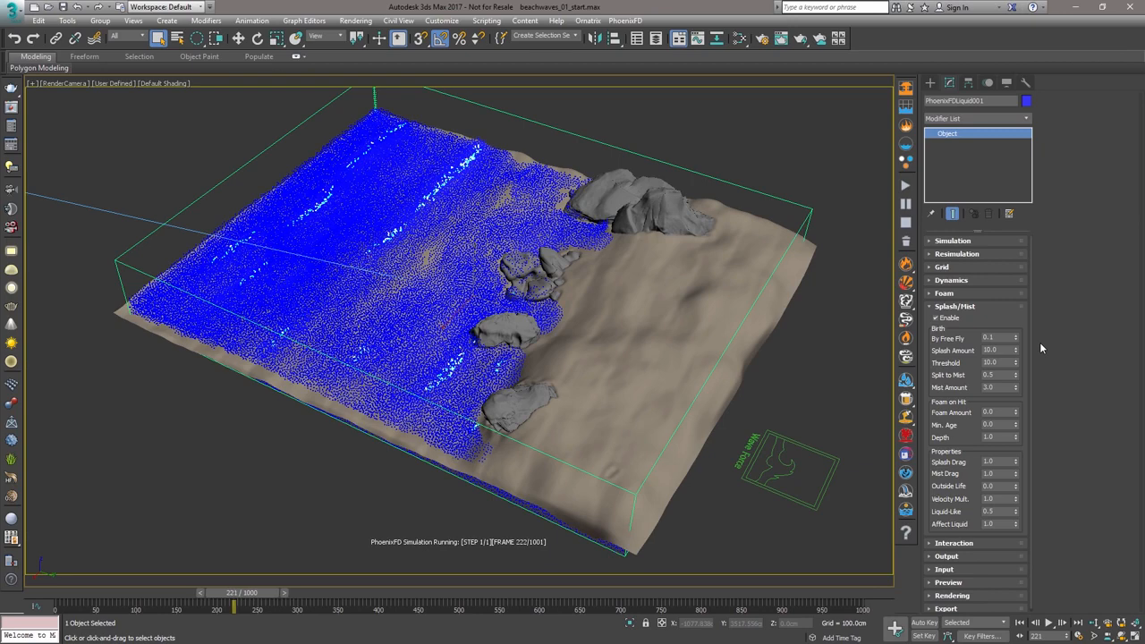
pyautogui.doubleClick(982, 375)
pyautogui.write('0')
pyautogui.press('Return')
pyautogui.click(1080, 396)
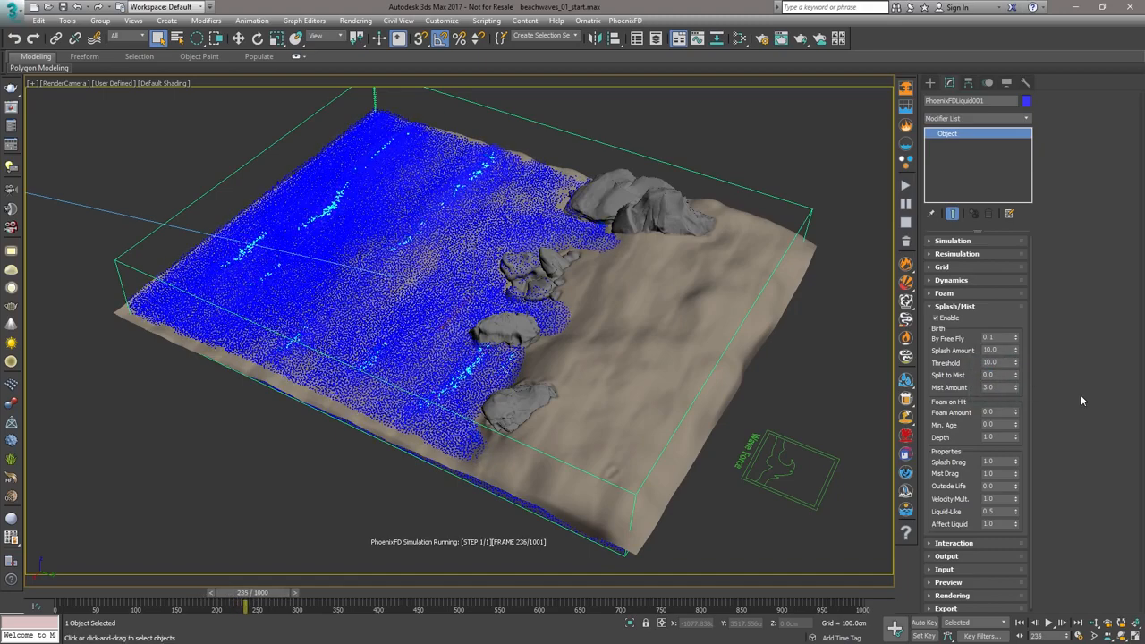
pyautogui.click(932, 307)
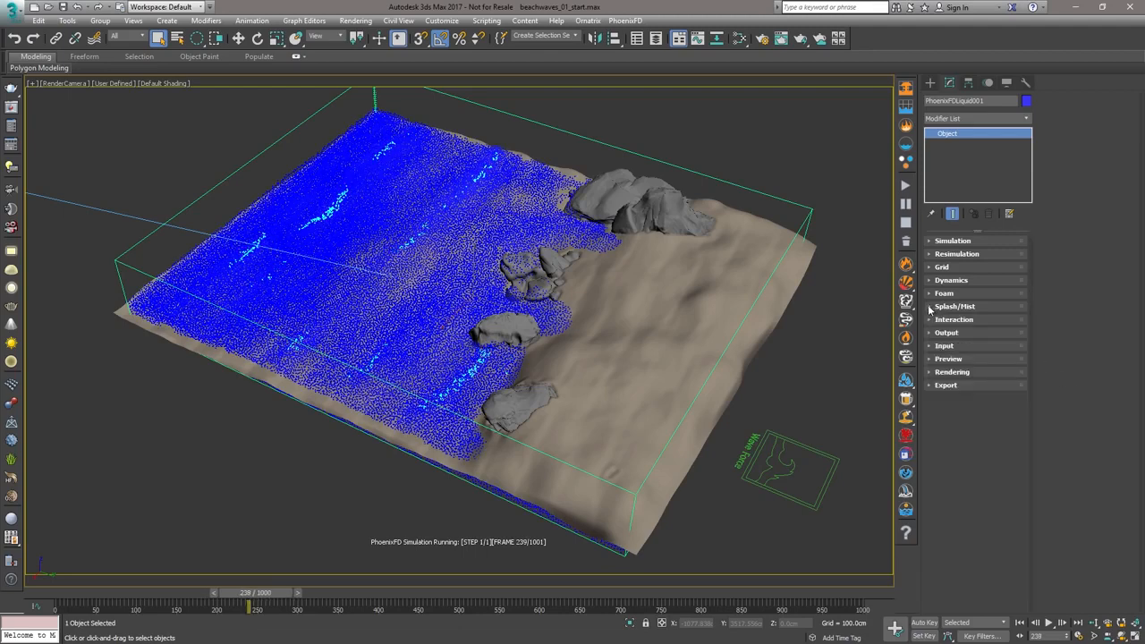
# Set the splash amount to 55 and the foam-on-hit amount to 3.
pyautogui.click(932, 242)
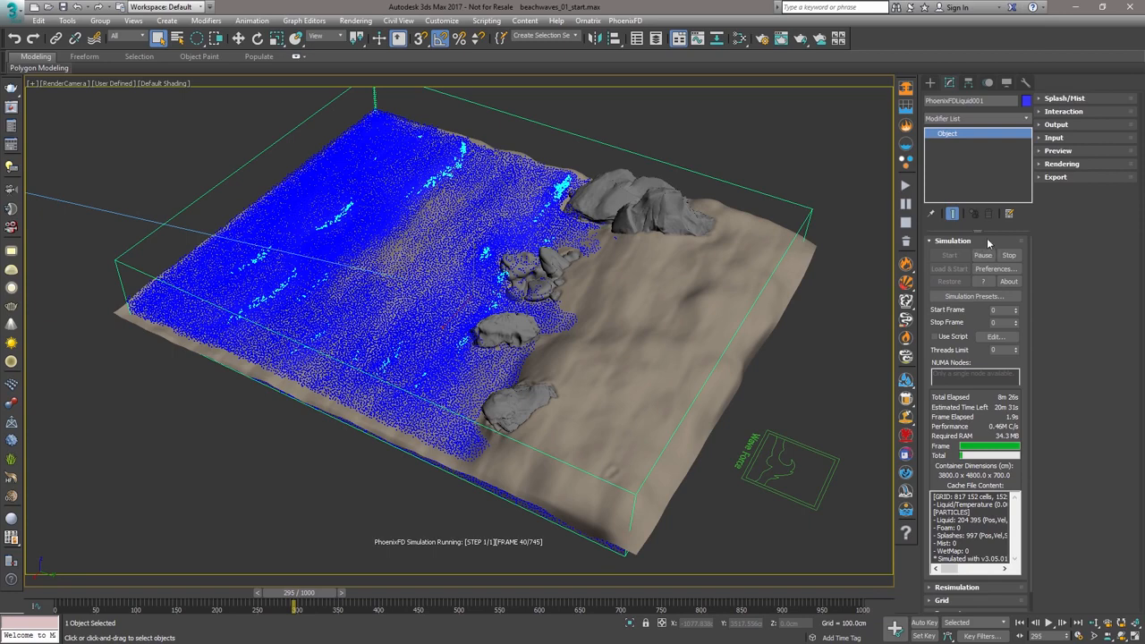
pyautogui.click(1044, 102)
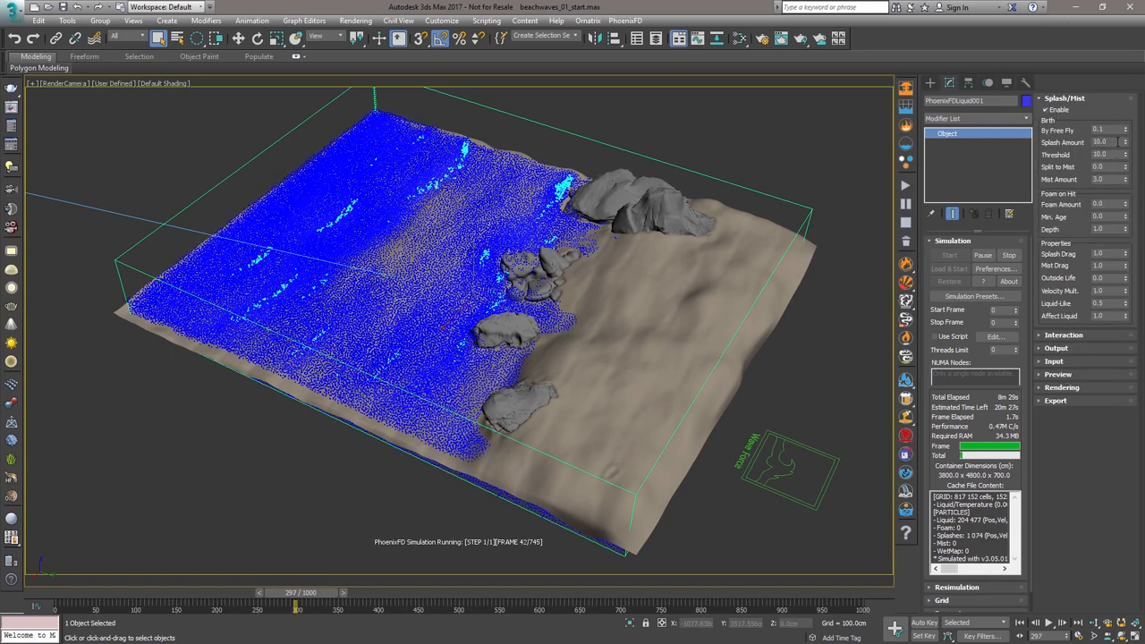
pyautogui.doubleClick(1091, 140)
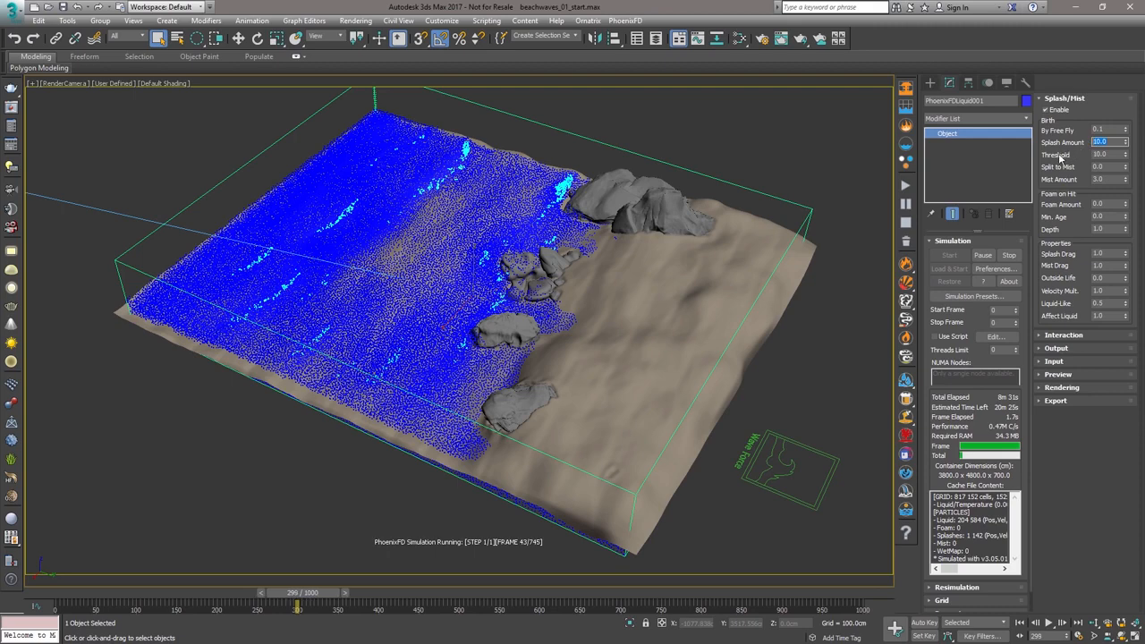
pyautogui.write('55')
pyautogui.press('Return')
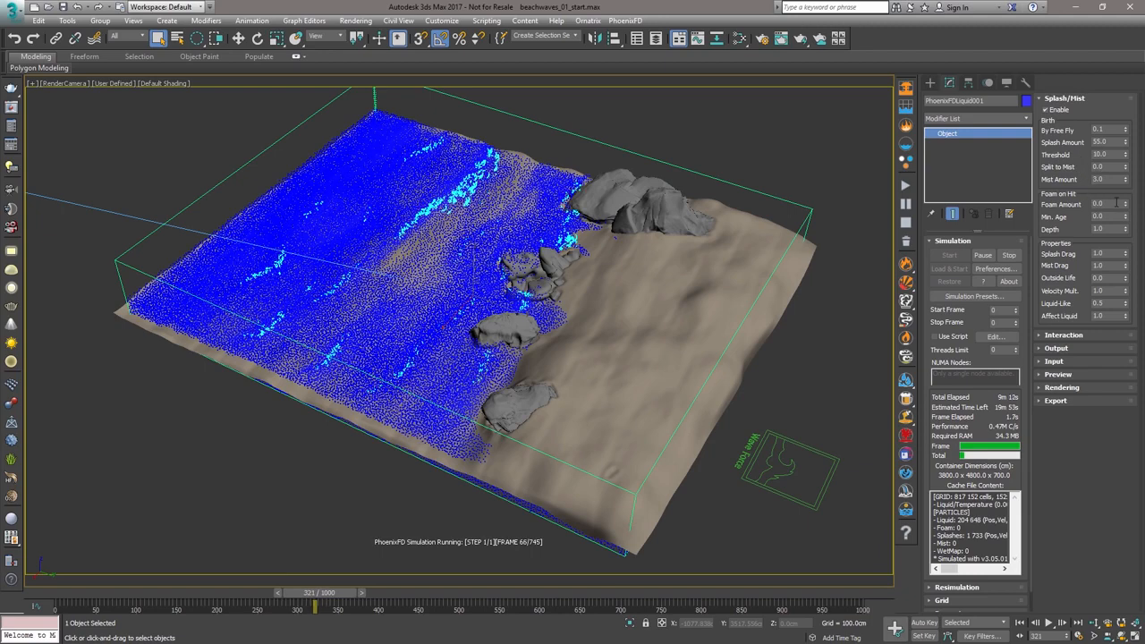
pyautogui.moveTo(1116, 204); pyautogui.dragTo(1082, 207)
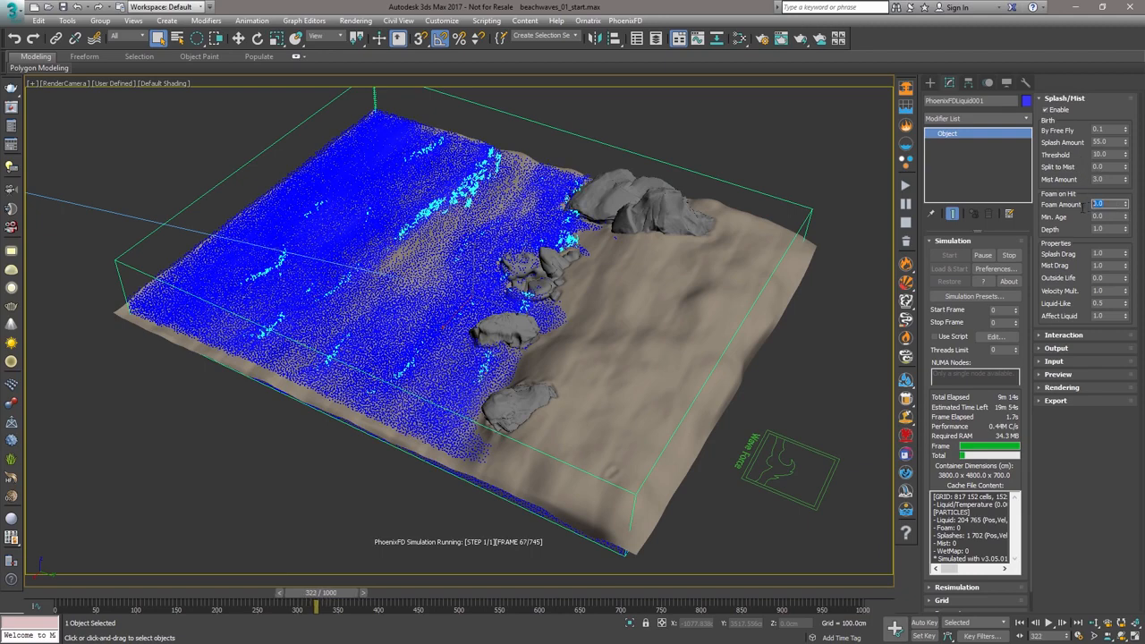
pyautogui.click(1079, 222)
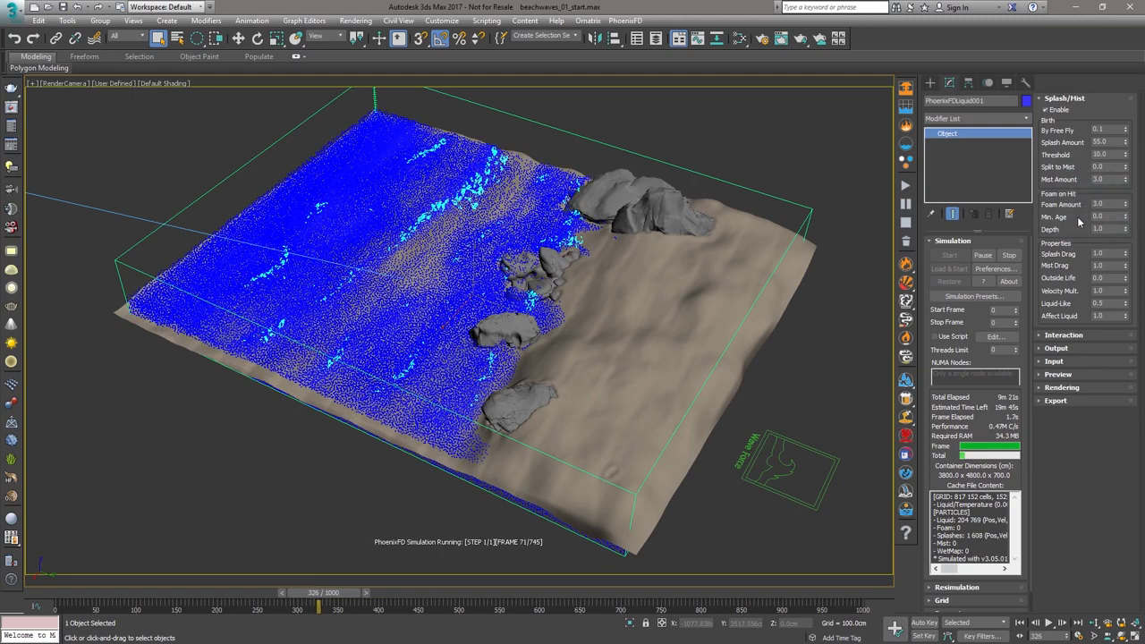
# Enable Foam on the liquid simulator and create the accompanying PHXFoam shader.
pyautogui.moveTo(1032, 587); pyautogui.dragTo(1035, 603)
pyautogui.click(951, 605)
pyautogui.click(1045, 109)
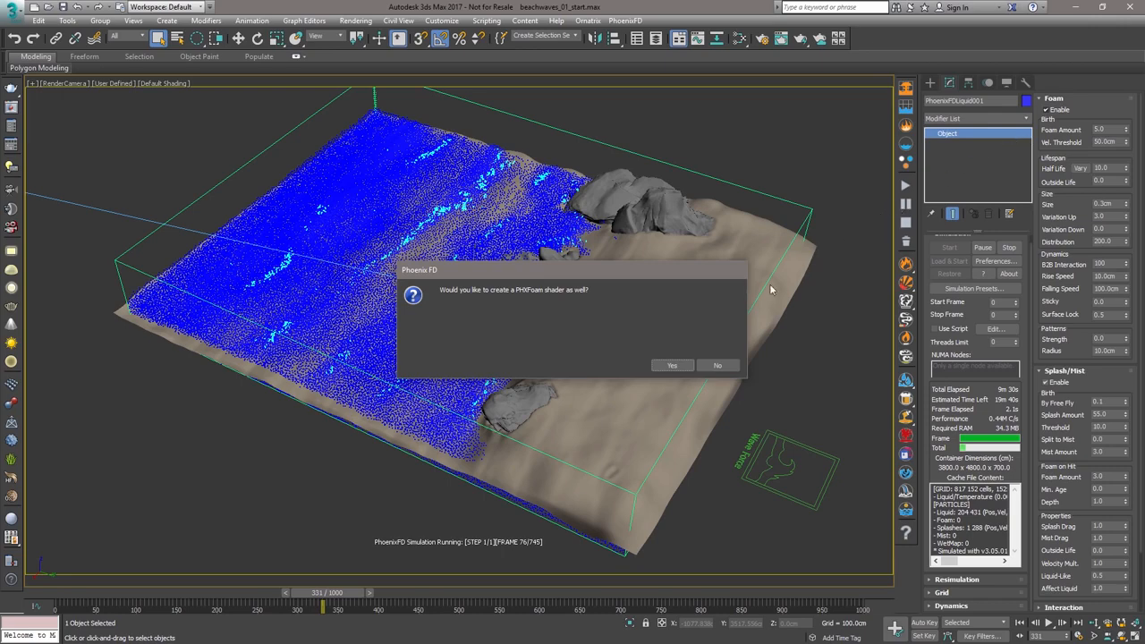
pyautogui.click(672, 365)
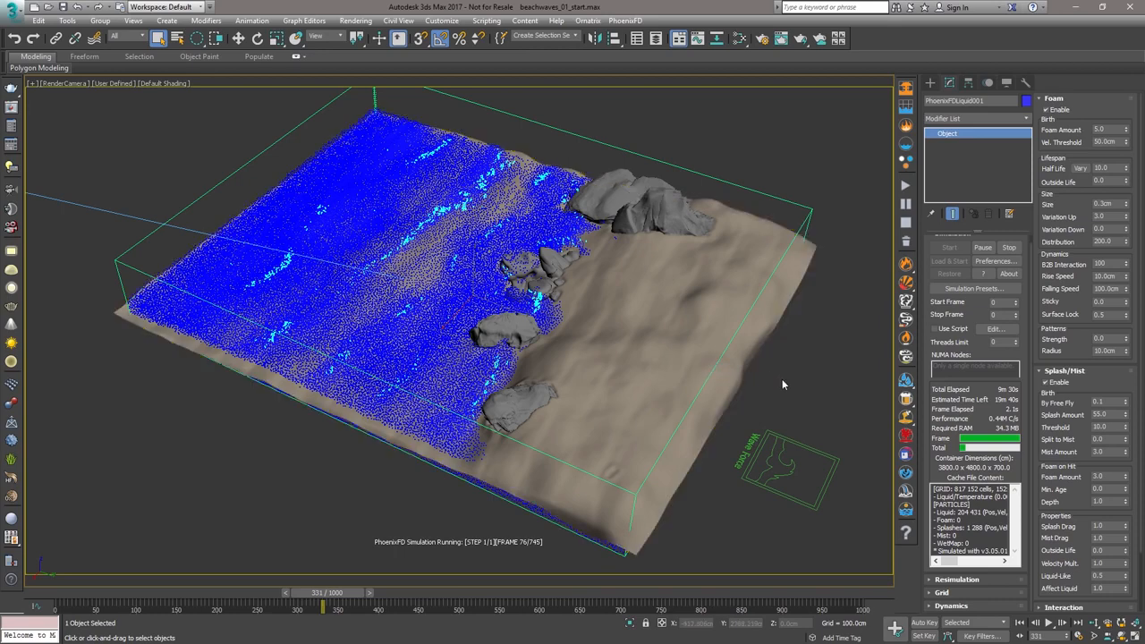
# Set the simulator's foam birth amount to 0 and the foam half life to 0.8.
pyautogui.click(1098, 130)
pyautogui.write('0')
pyautogui.press('Return')
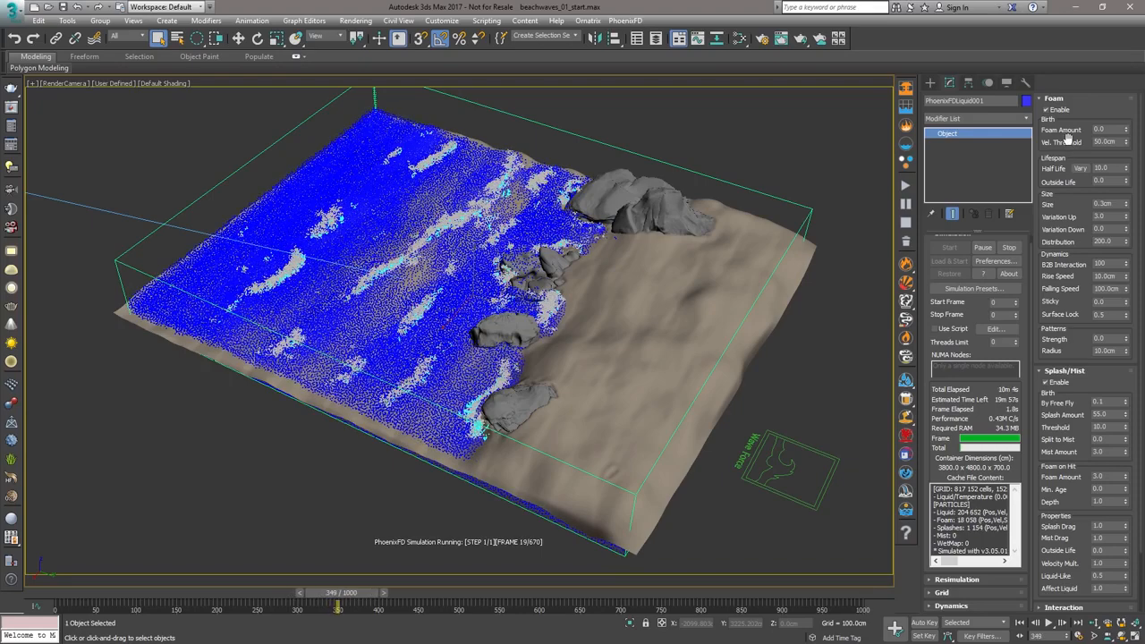
pyautogui.doubleClick(1104, 168)
pyautogui.write('0.8')
pyautogui.press('Return')
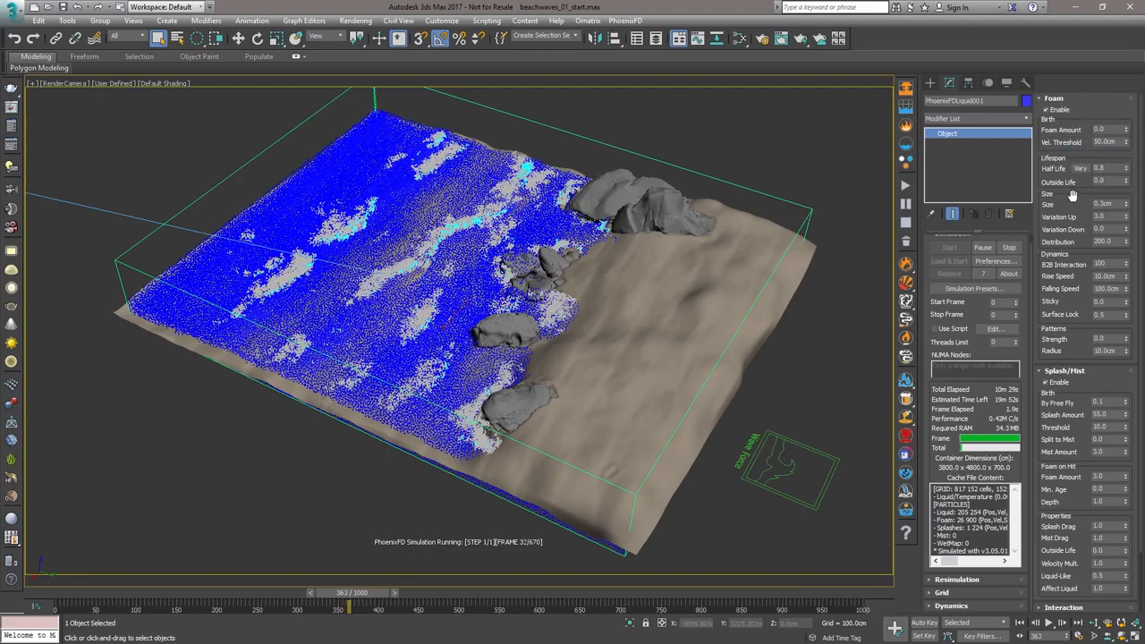
# Set the foam's rise speed to 50 cm and its falling speed to 1000 cm.
pyautogui.doubleClick(1110, 276)
pyautogui.write('50')
pyautogui.press('Return')
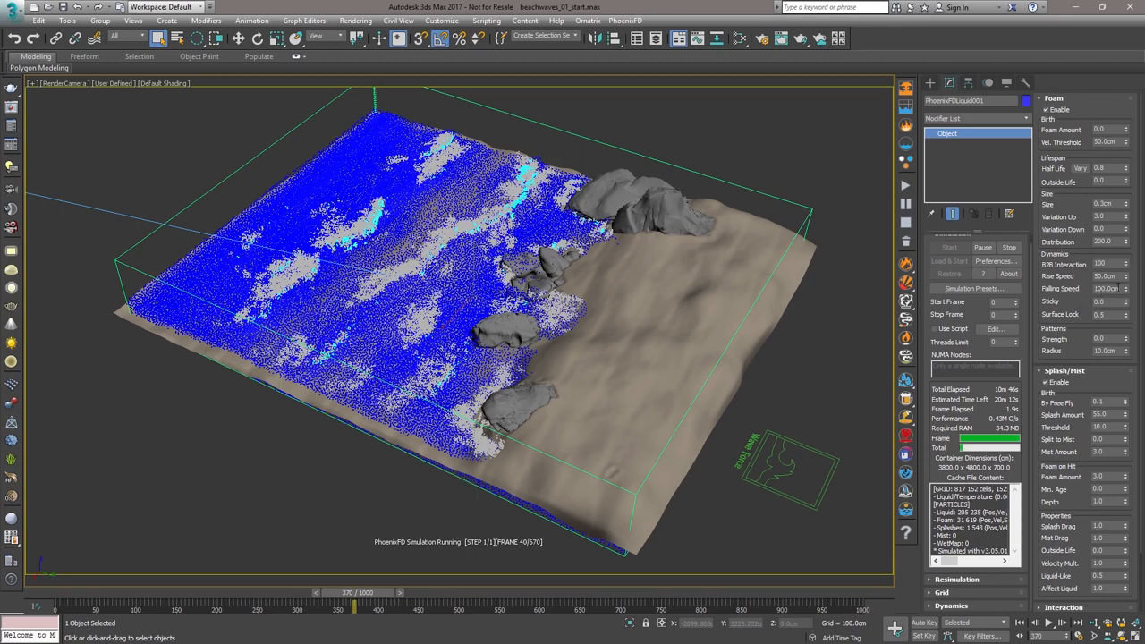
pyautogui.click(1065, 286)
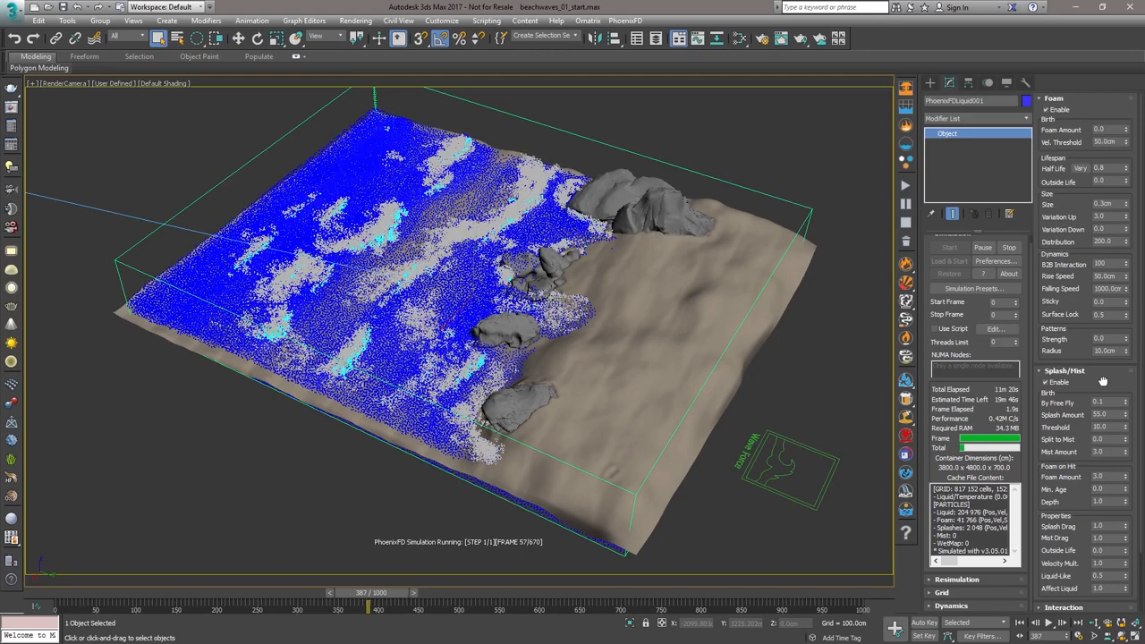
# Set the foam's B2B interaction to 5 and render a test frame of the scene.
pyautogui.doubleClick(1103, 264)
pyautogui.write('5')
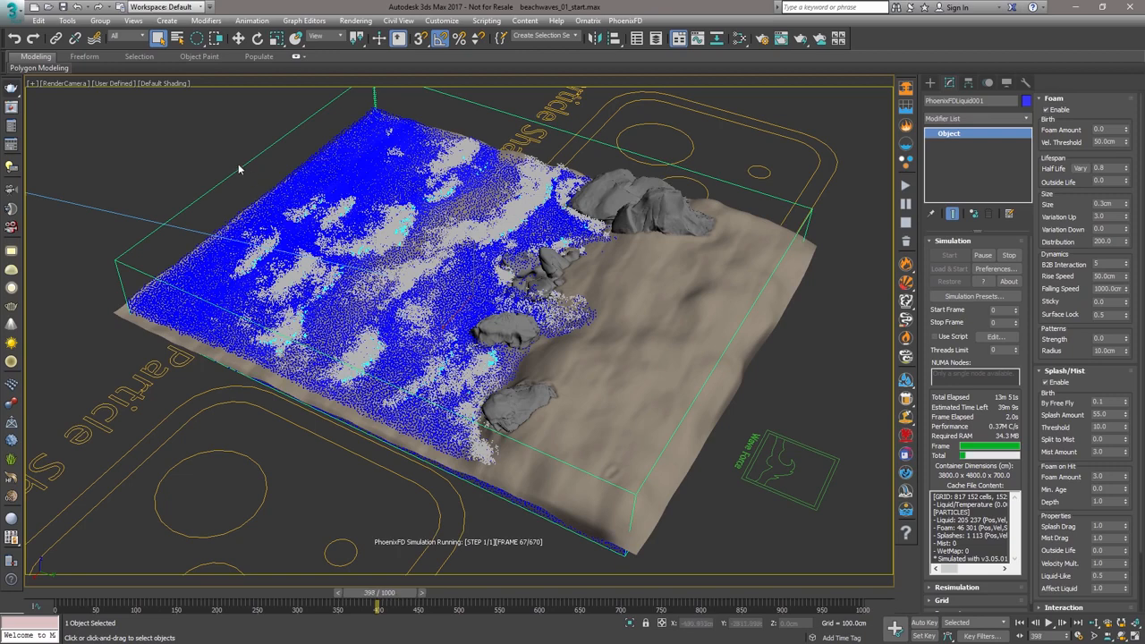
pyautogui.click(12, 89)
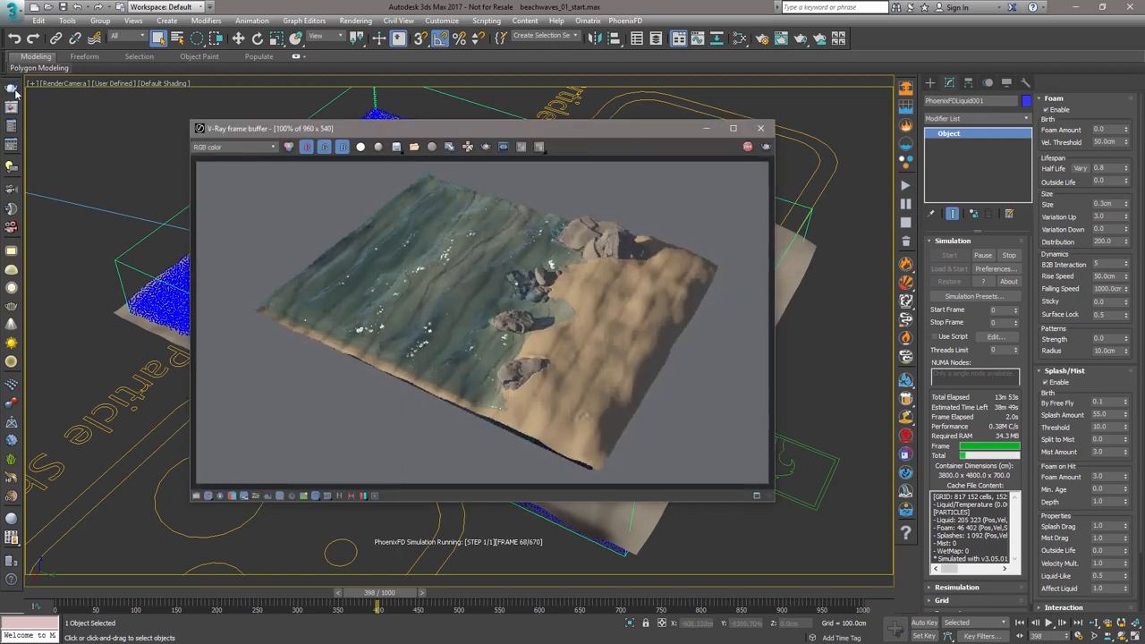
pyautogui.click(758, 130)
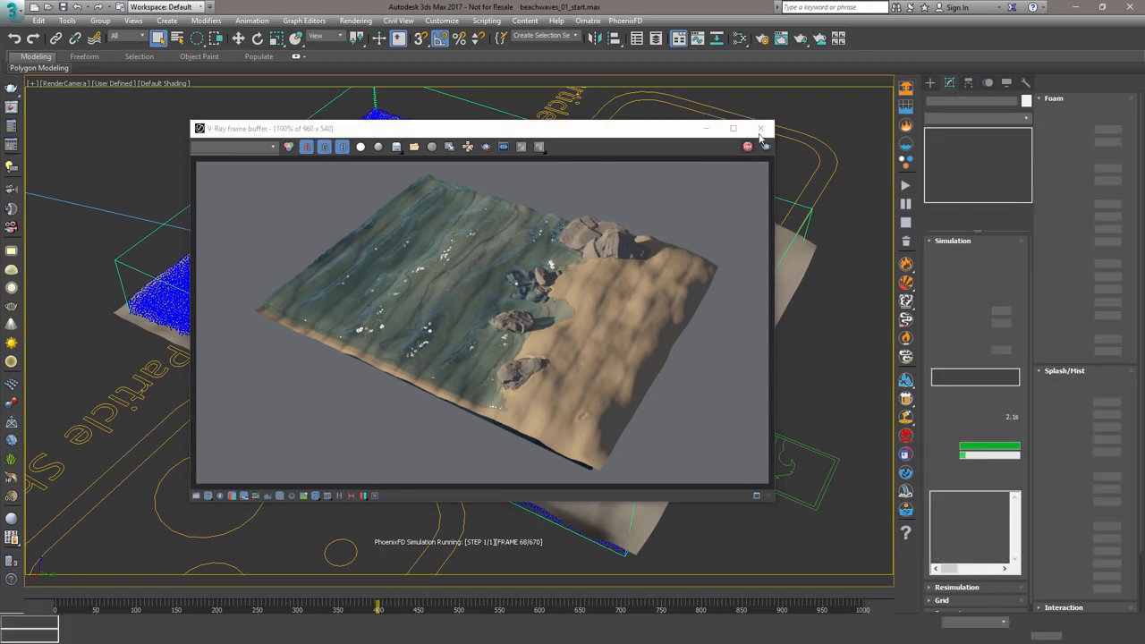
# Switch the foam particle shader to Point mode and set its motion blur to Force on.
pyautogui.click(464, 521)
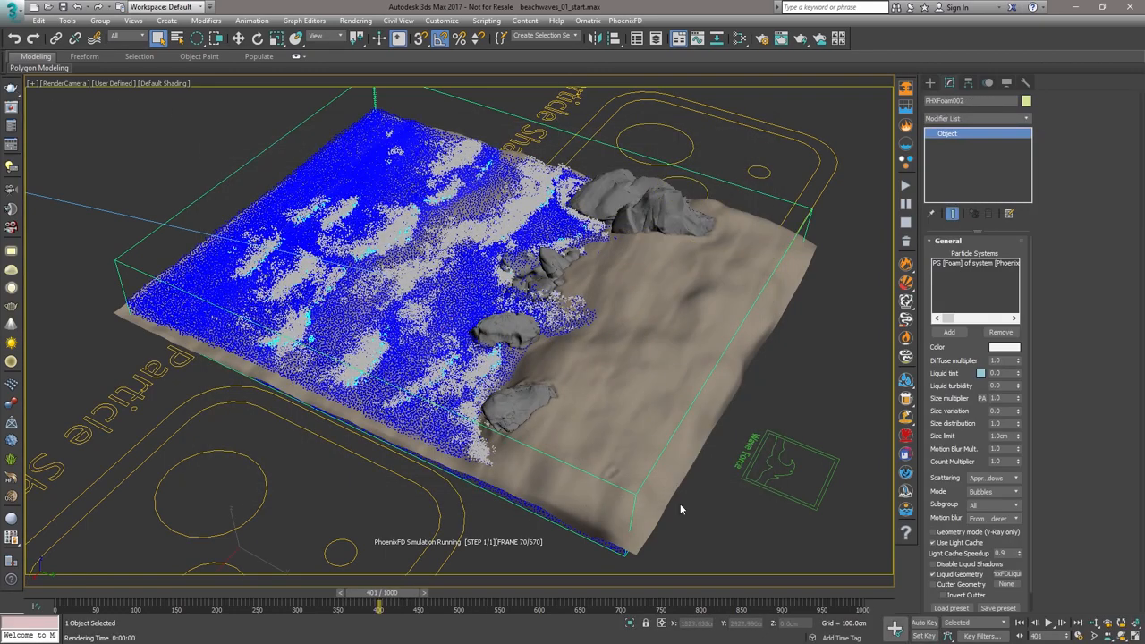
pyautogui.click(966, 491)
pyautogui.click(982, 533)
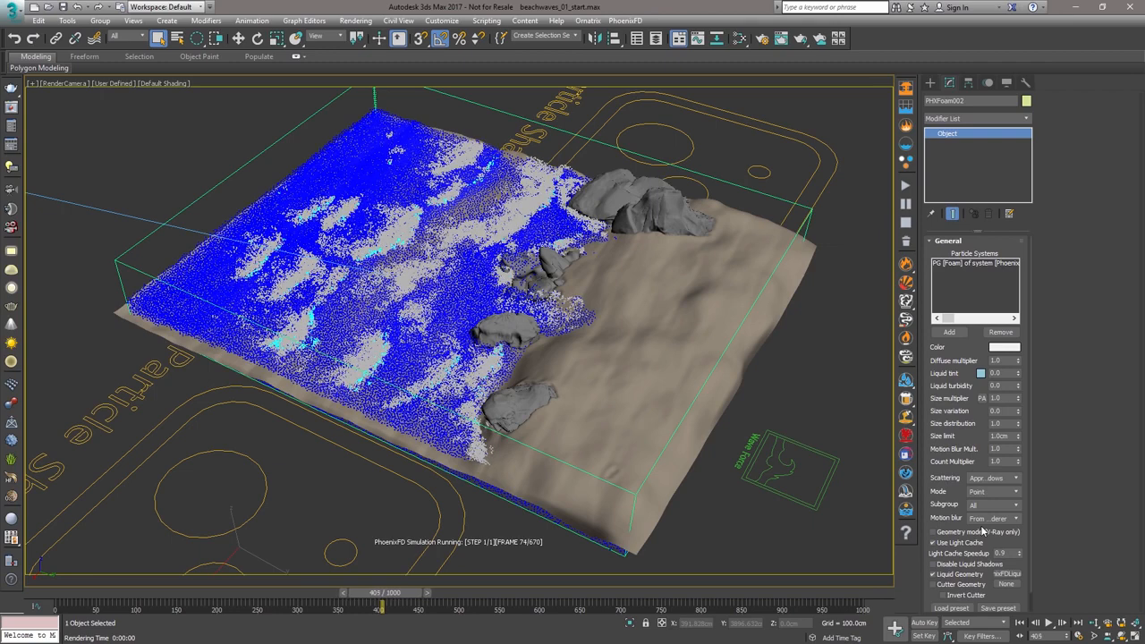
pyautogui.click(1016, 518)
pyautogui.click(1011, 537)
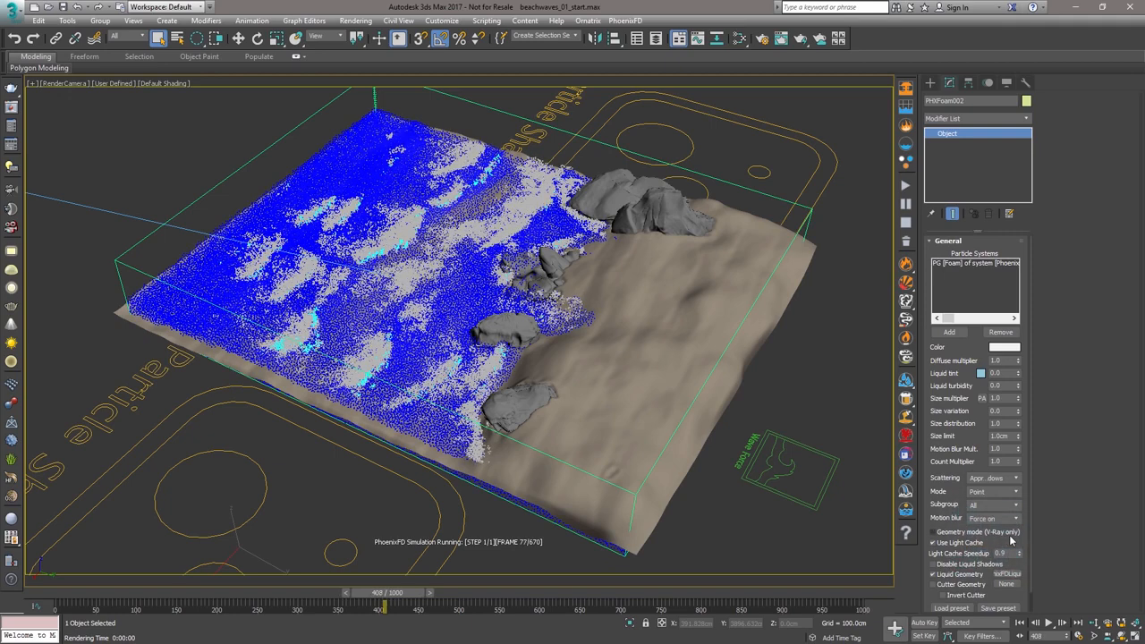
# Switch the splash particle shader to Point mode and render a test frame.
pyautogui.click(815, 195)
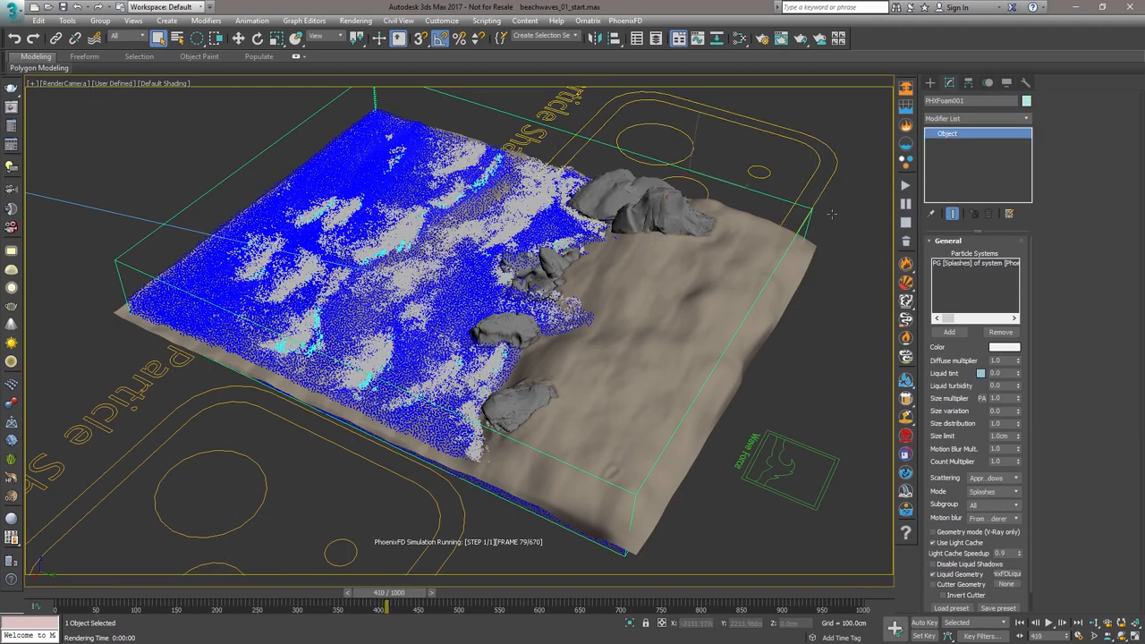
pyautogui.click(1013, 492)
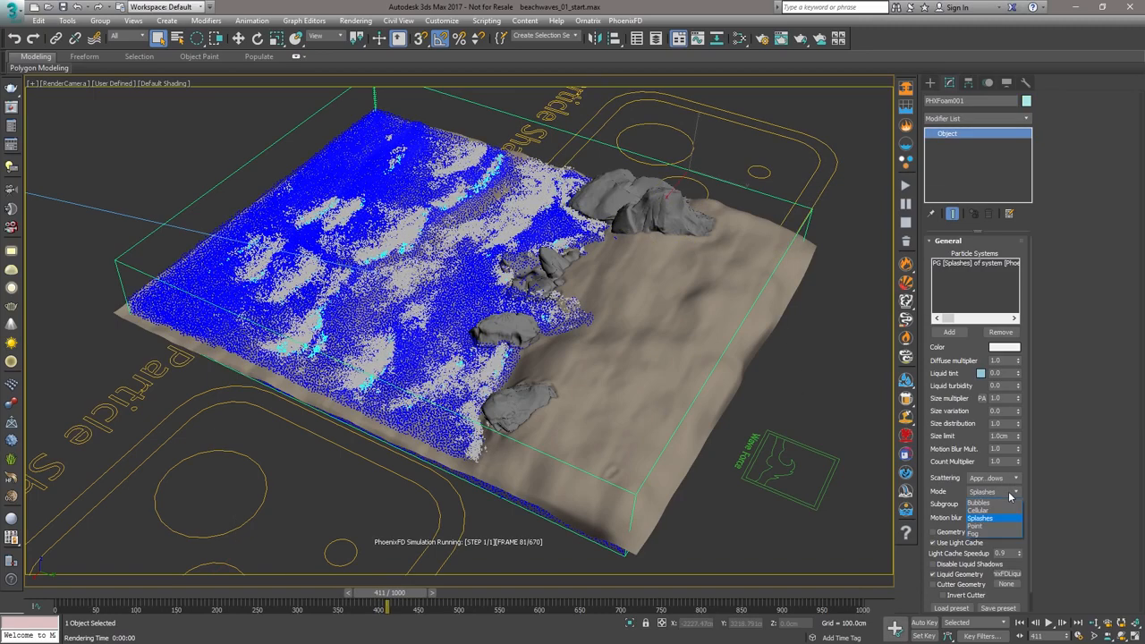
pyautogui.click(979, 526)
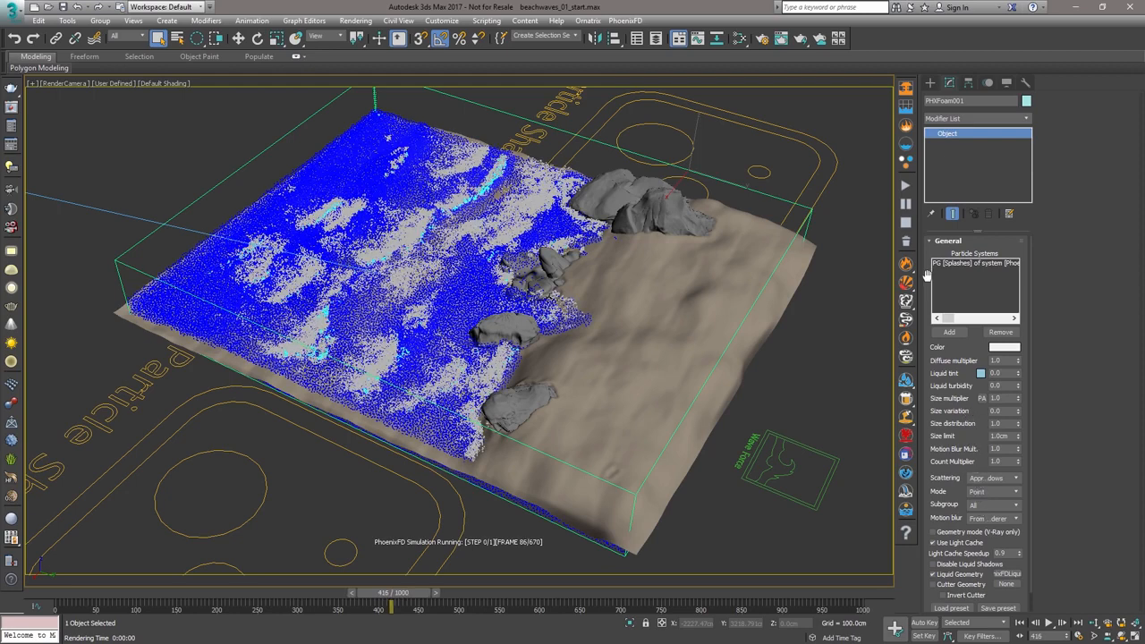
pyautogui.click(11, 90)
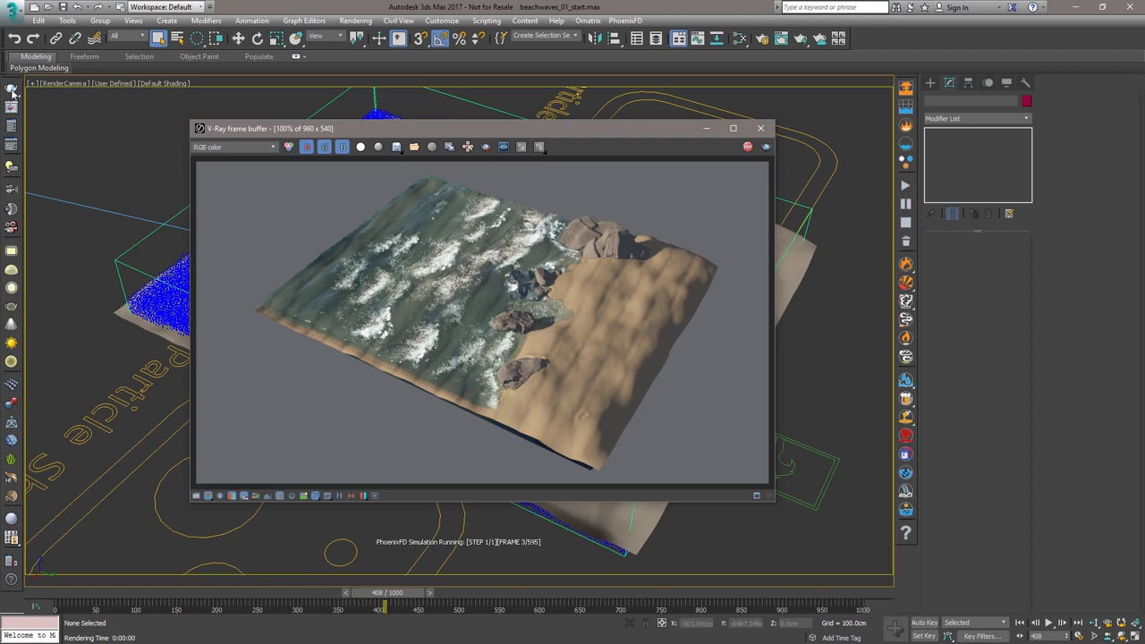
pyautogui.click(761, 128)
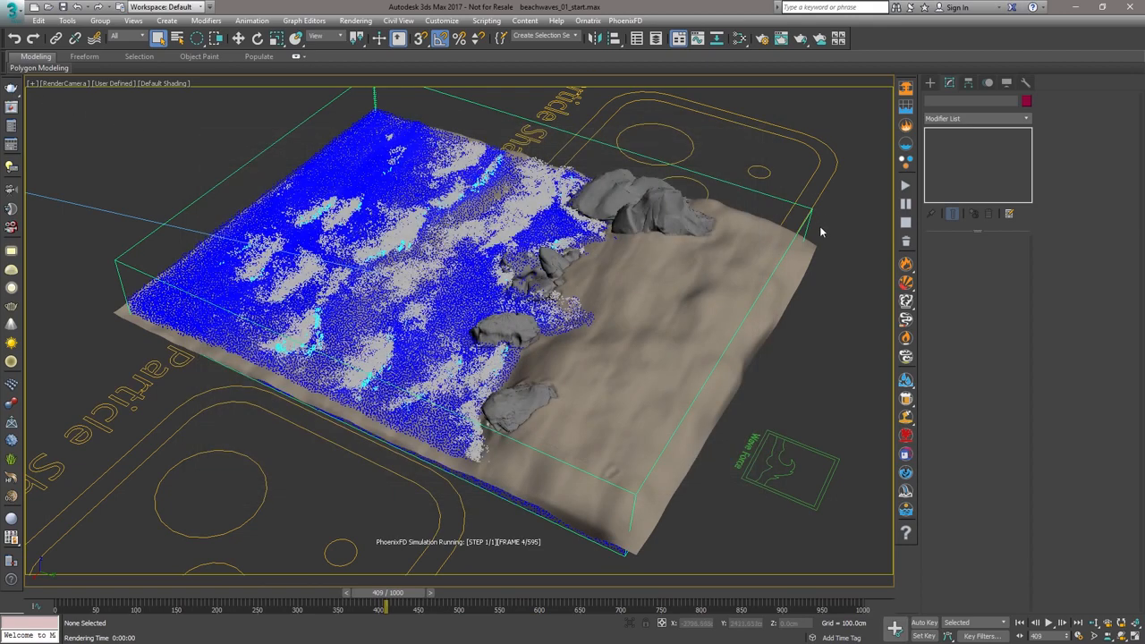
# Enable Wetting in the liquid simulator's dynamics with consumed liquid 0.3 and a drying time of 2.3 seconds.
pyautogui.click(804, 232)
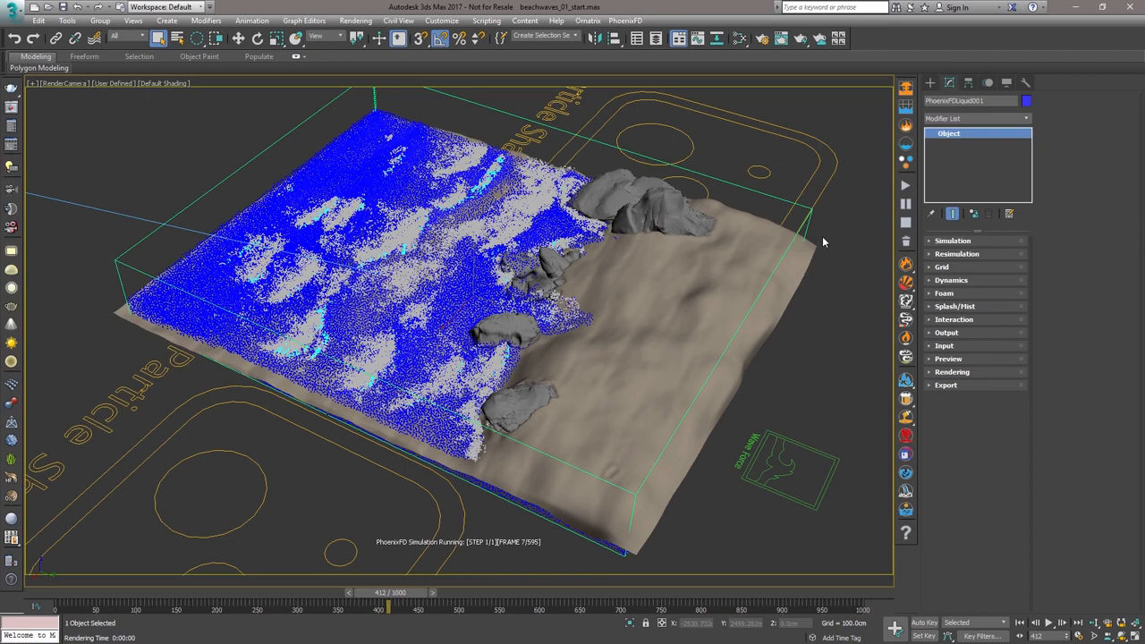
pyautogui.click(933, 282)
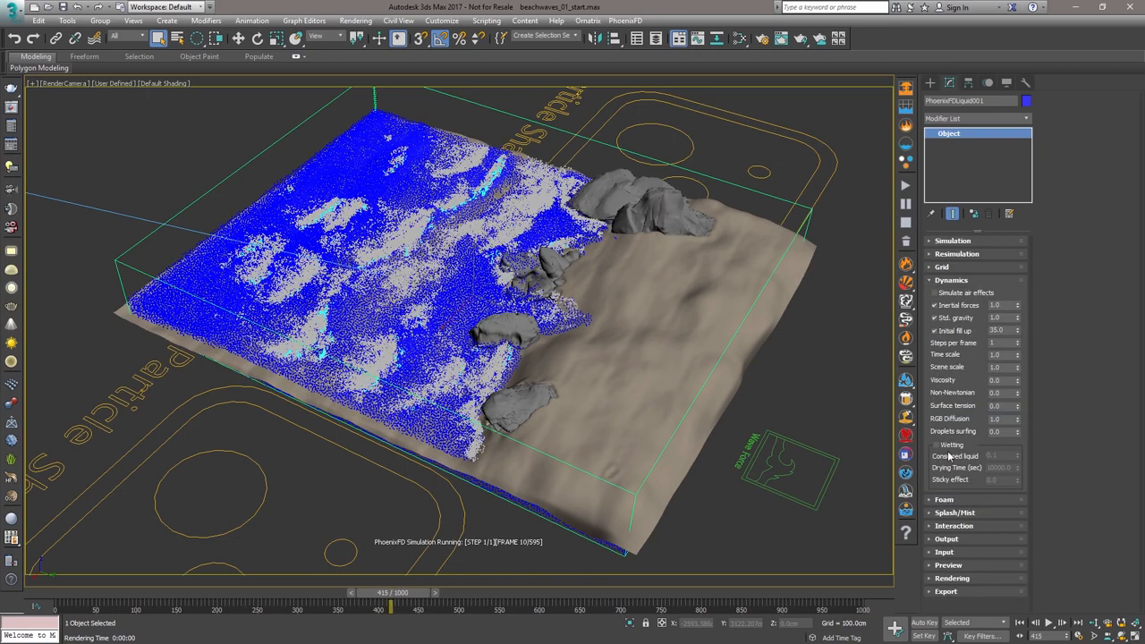
pyautogui.click(935, 445)
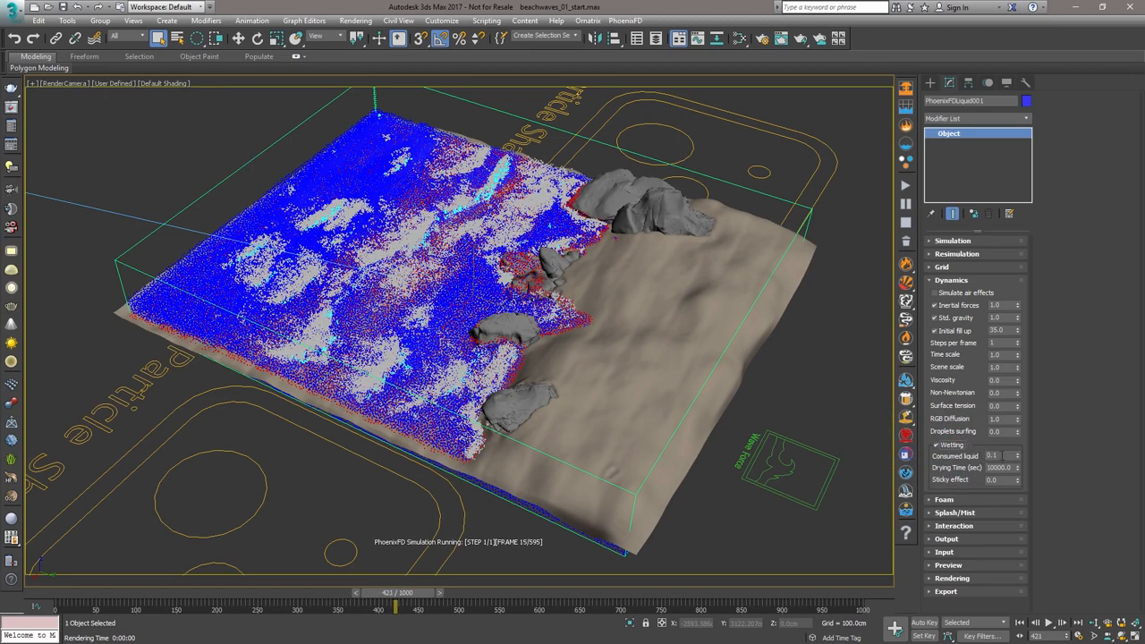
pyautogui.doubleClick(995, 455)
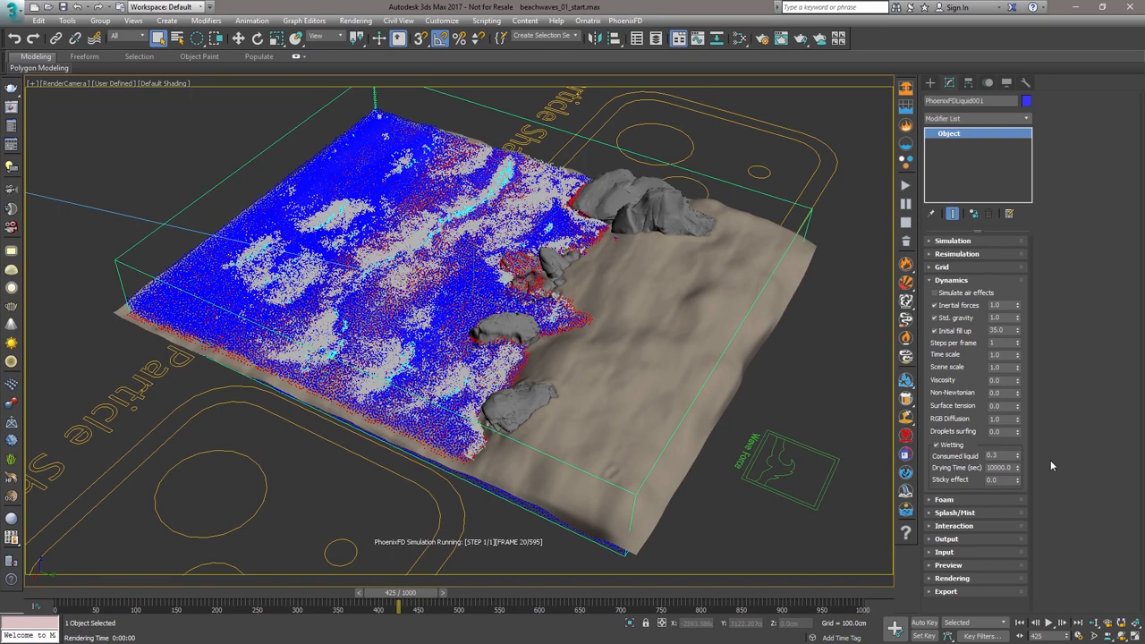
pyautogui.doubleClick(1000, 467)
pyautogui.write('2.')
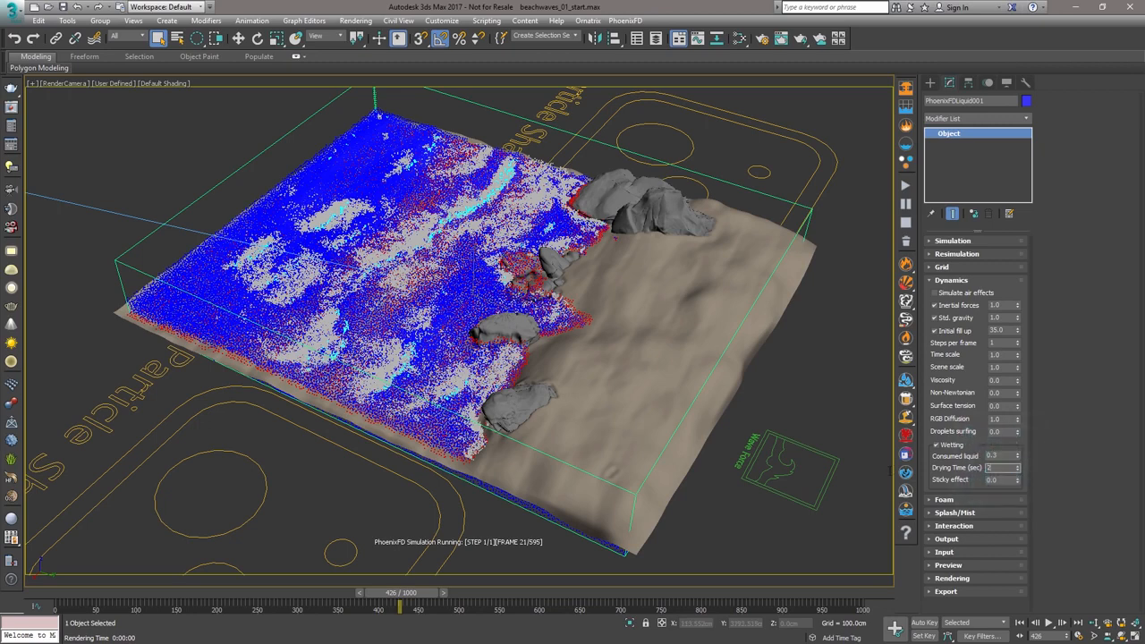
pyautogui.write('3')
pyautogui.press('Return')
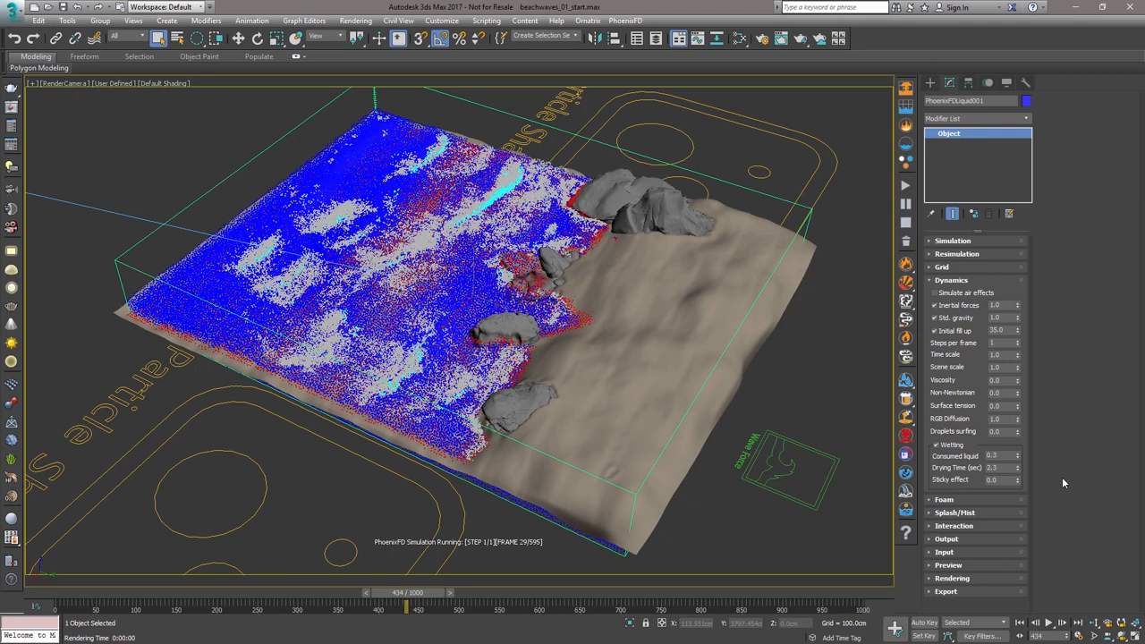
pyautogui.click(931, 281)
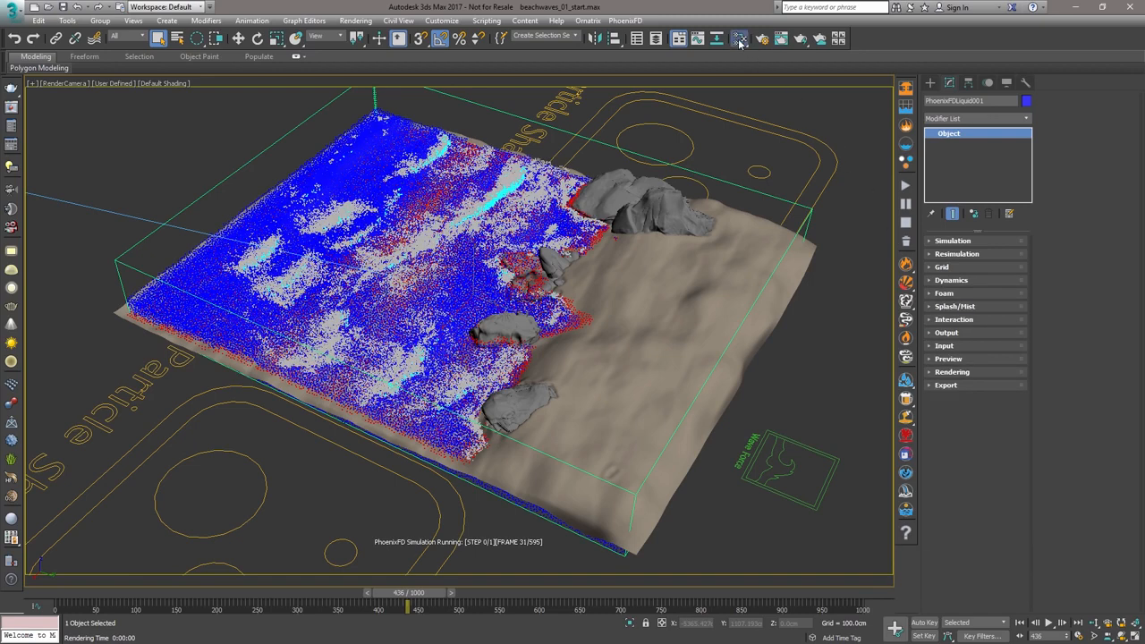
# Select the beach shore mesh and add a PhoenixFDParticleTex map beside the Shore blend material in the Slate Material Editor.
pyautogui.click(739, 39)
pyautogui.click(581, 519)
pyautogui.click(445, 291)
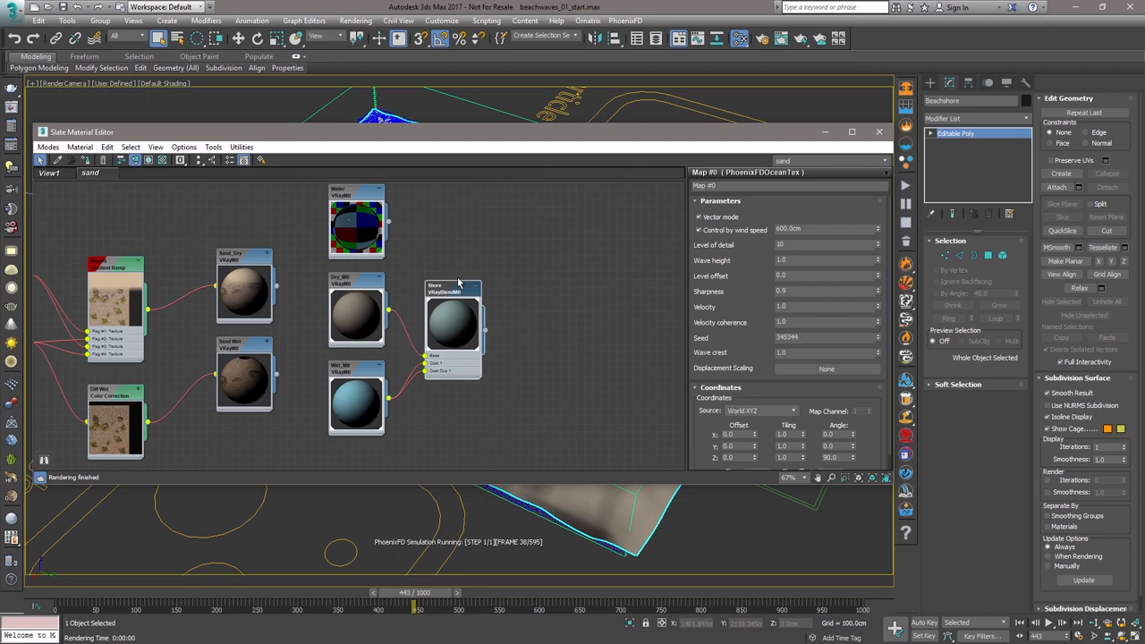
pyautogui.rightClick(558, 351)
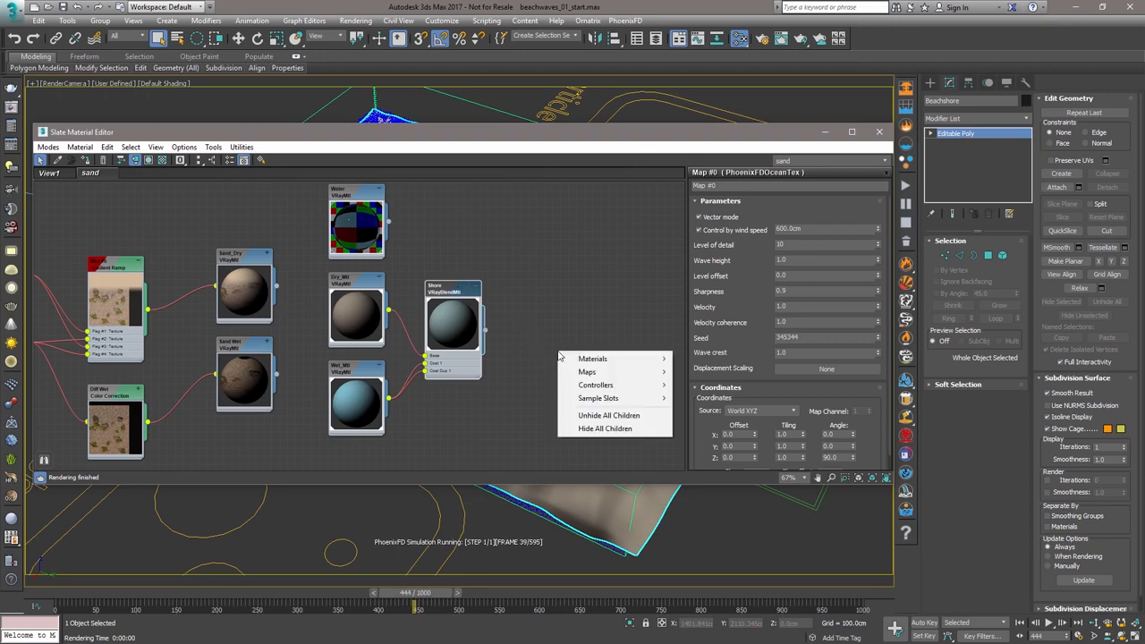
pyautogui.moveTo(586, 375)
pyautogui.moveTo(735, 428)
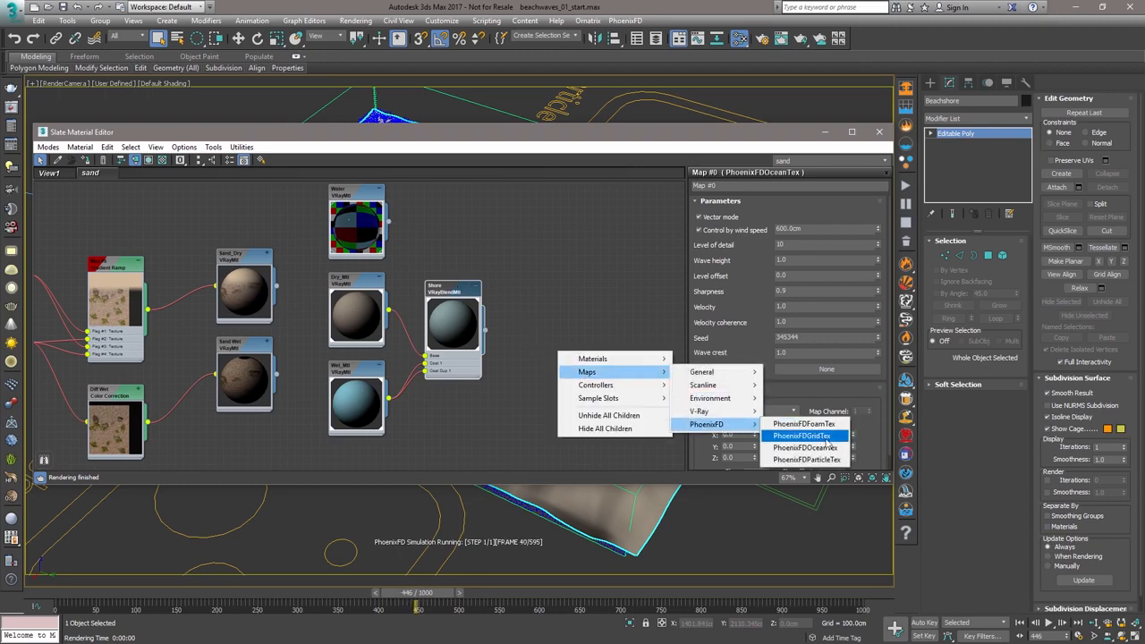
pyautogui.click(841, 460)
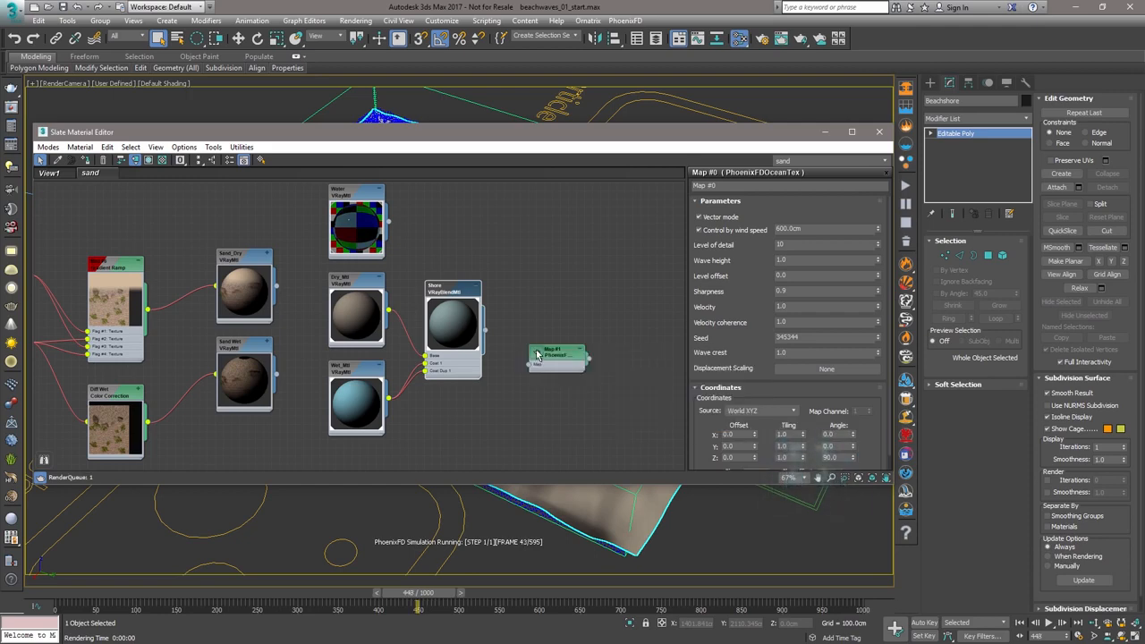
# Assign the particle texture as the blend amount of the Shore material's first coat.
pyautogui.click(465, 293)
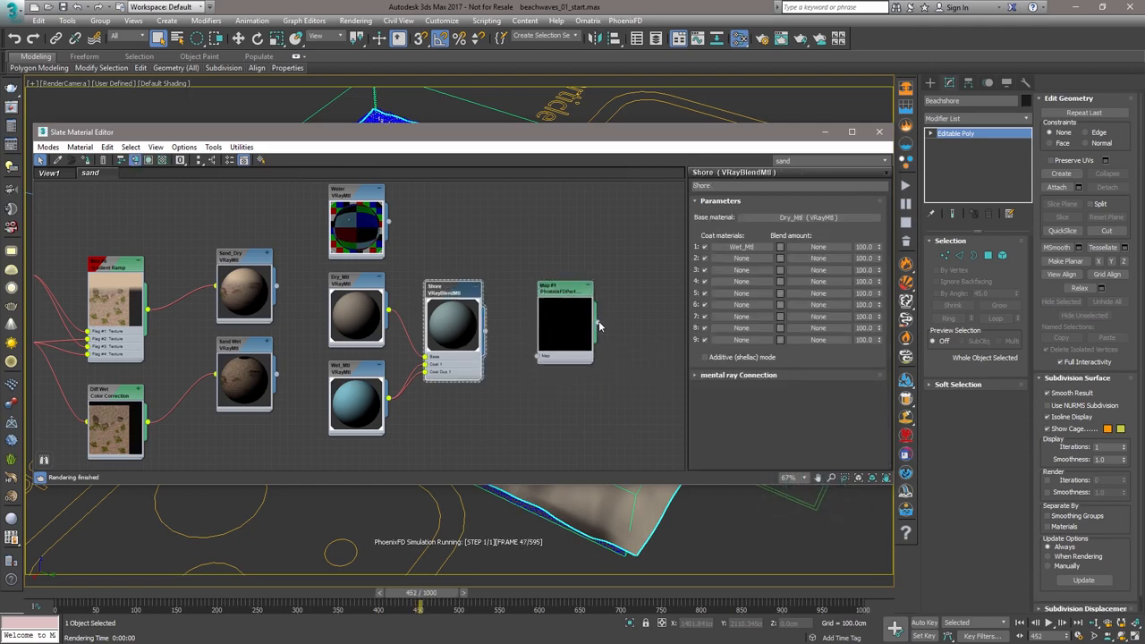
pyautogui.moveTo(596, 319); pyautogui.dragTo(813, 251)
pyautogui.click(437, 346)
# Set the particle texture's source to the liquid simulator's WetMap particle group.
pyautogui.doubleClick(561, 295)
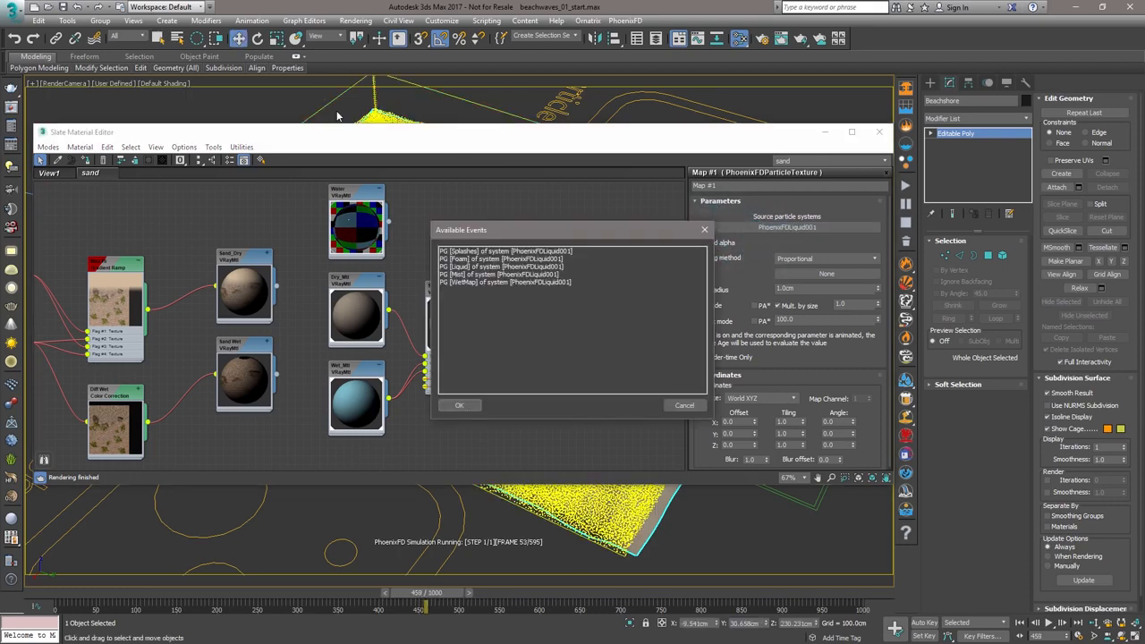
pyautogui.click(493, 283)
pyautogui.click(459, 404)
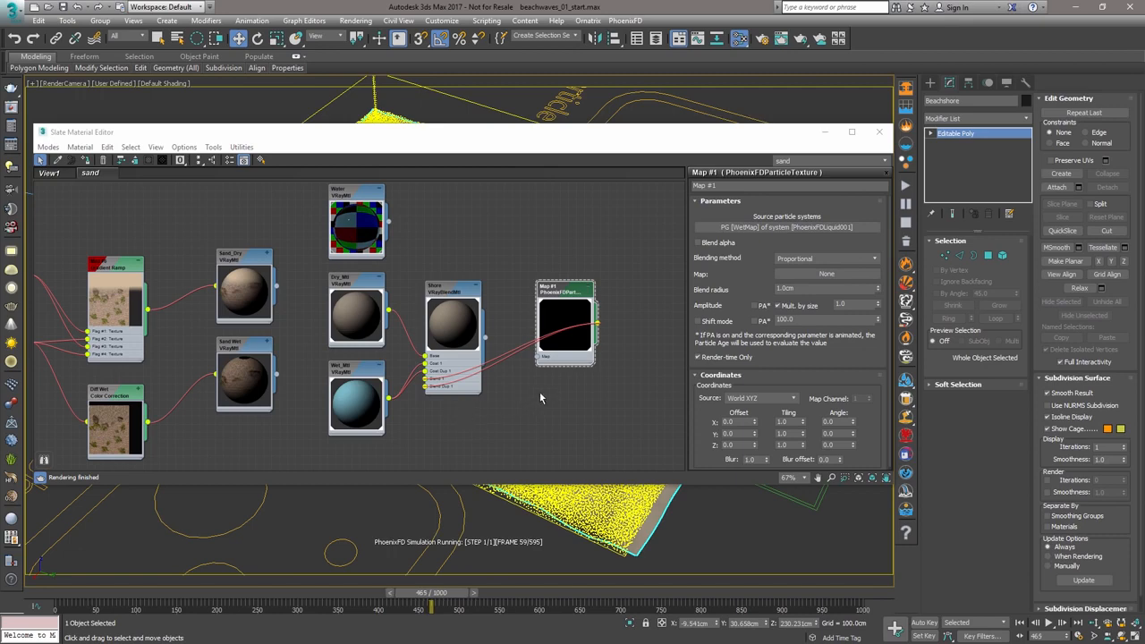
# Set the particle texture's blending method to Biggest and its blend radius to 100 cm.
pyautogui.click(876, 259)
pyautogui.click(863, 285)
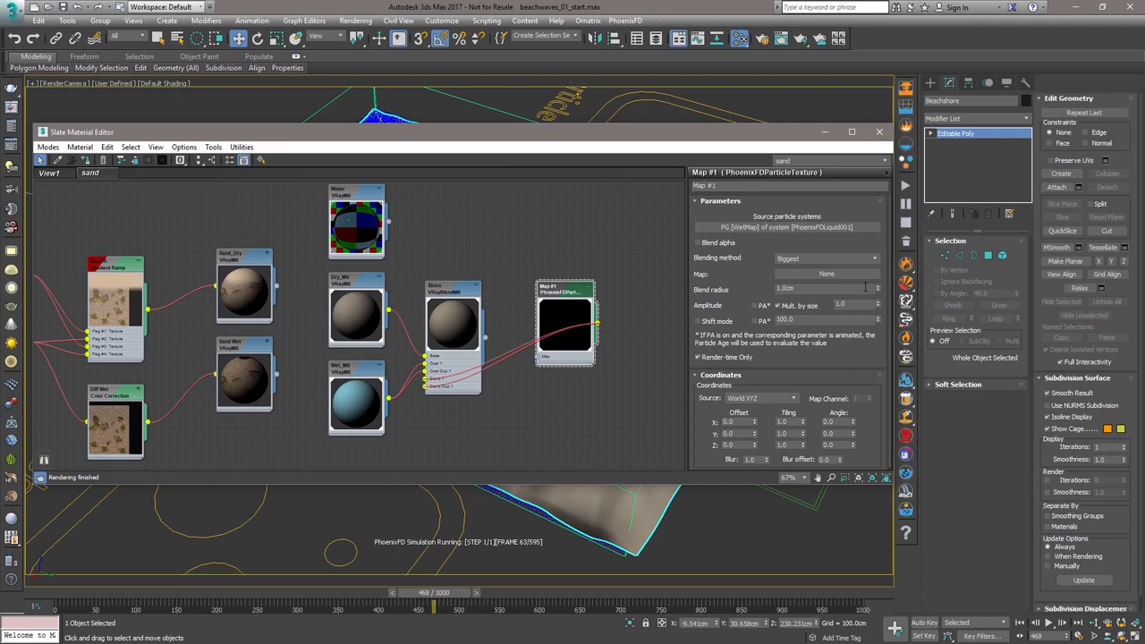
pyautogui.click(827, 288)
pyautogui.write('100')
pyautogui.press('Return')
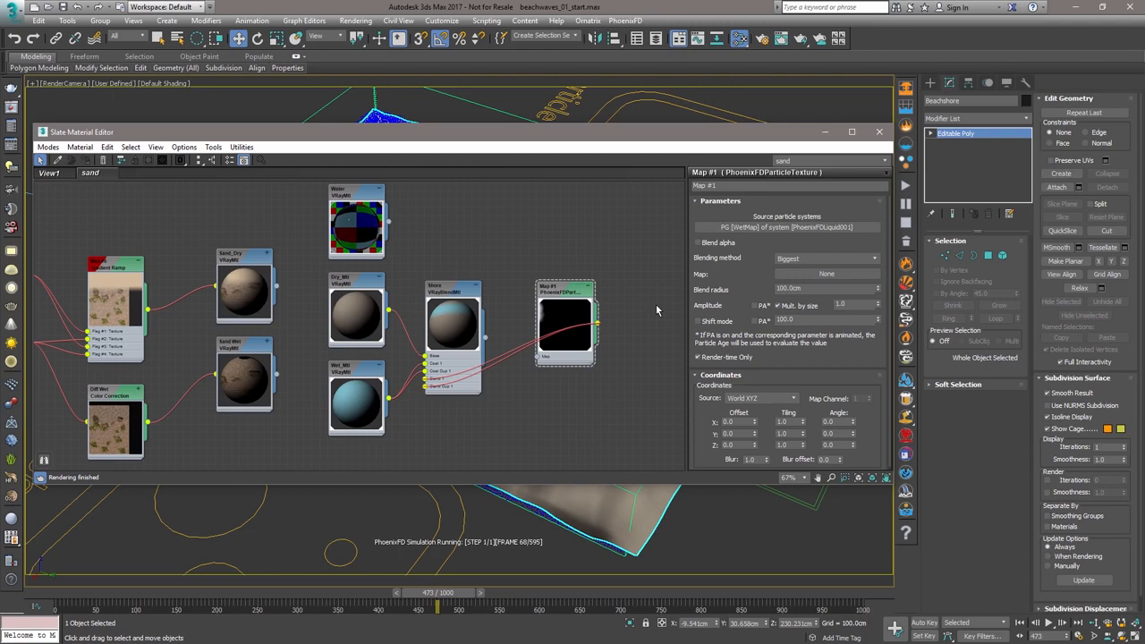
# Render a test frame and examine the wet and dry transition along the shoreline.
pyautogui.click(13, 86)
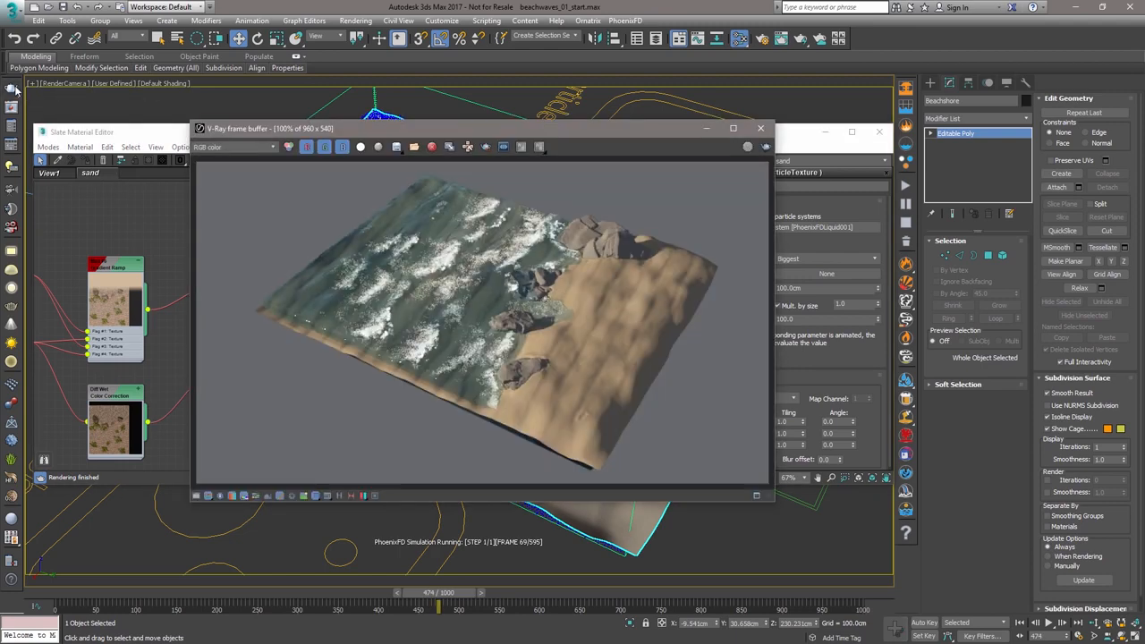
pyautogui.scroll(2, 570, 318)
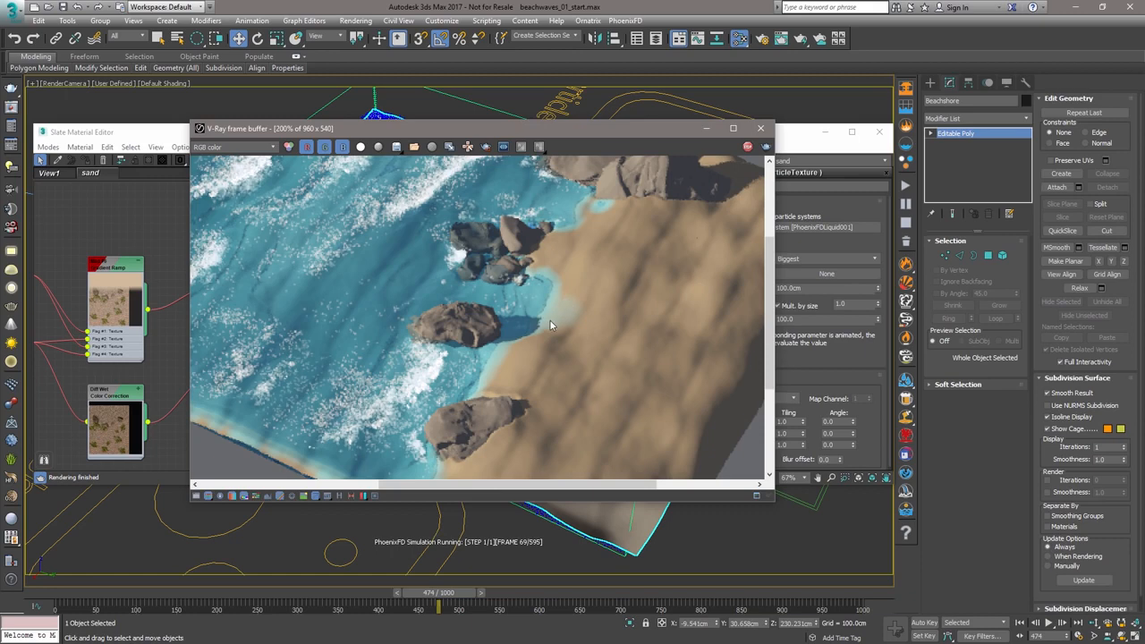
pyautogui.scroll(-2, 549, 319)
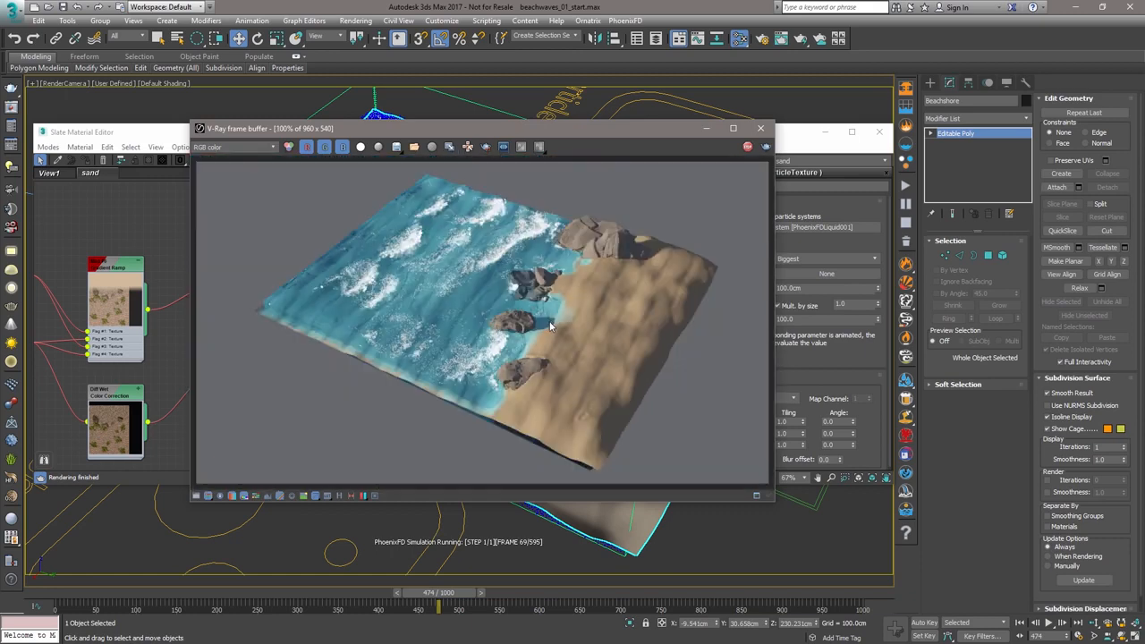
pyautogui.click(760, 128)
# Replace the Shore material's base with Sand_Dry and its first coat with Sand Wet.
pyautogui.doubleClick(452, 299)
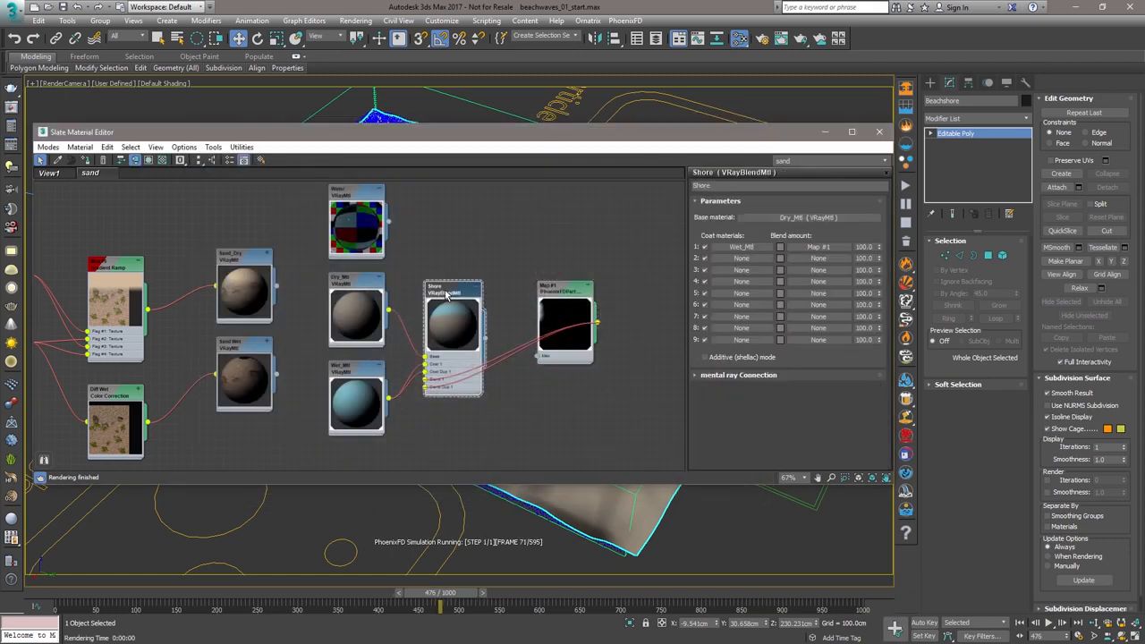
pyautogui.moveTo(277, 286); pyautogui.dragTo(756, 219)
pyautogui.click(439, 345)
pyautogui.moveTo(277, 375); pyautogui.dragTo(717, 250)
pyautogui.click(437, 348)
# Close the material editor and render a test frame with the sand materials on the shore.
pyautogui.click(879, 132)
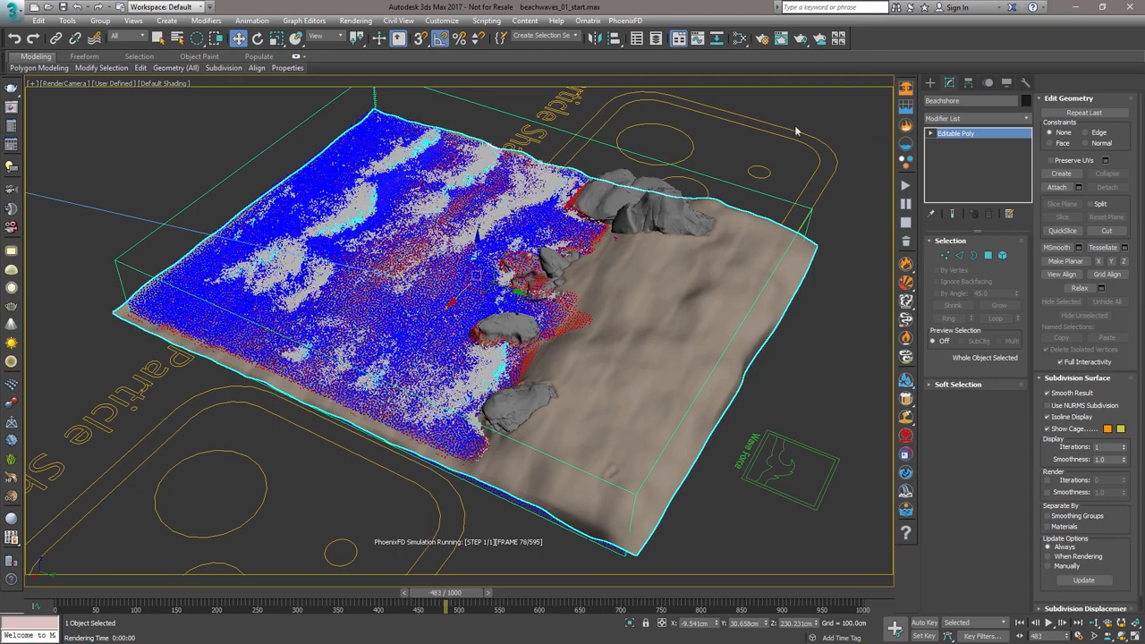
pyautogui.click(12, 91)
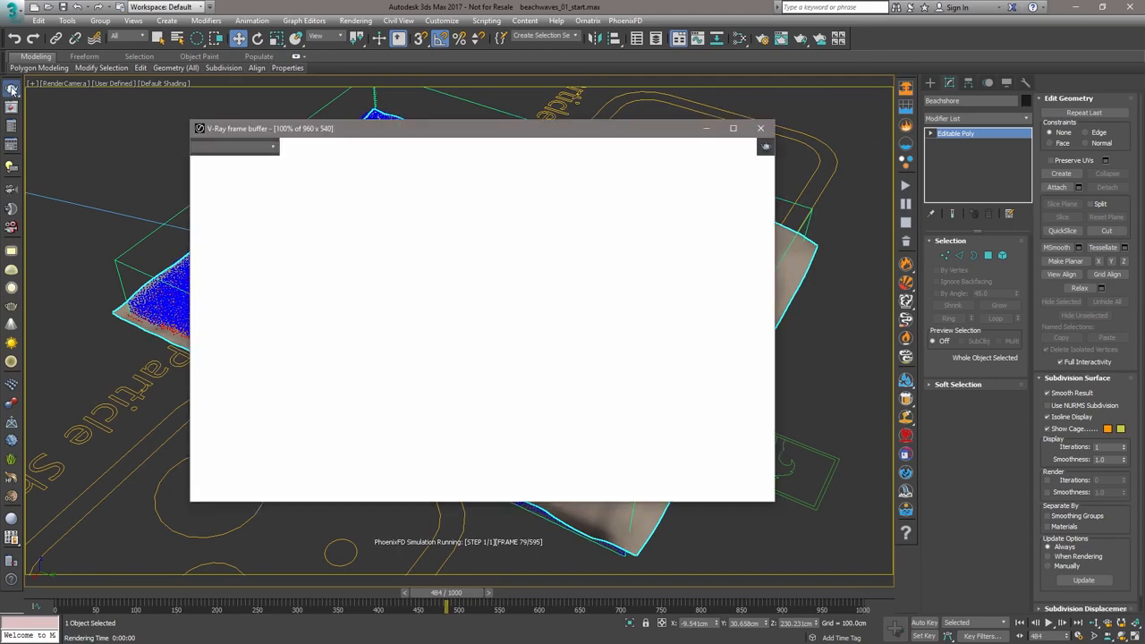